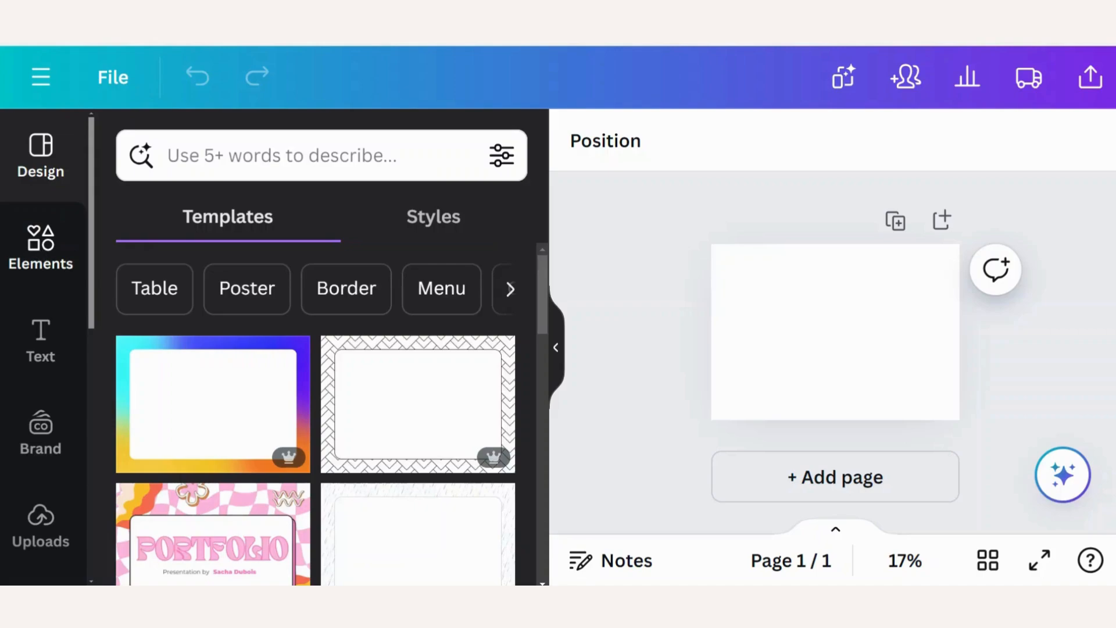
- Search the elements for "frame", list all frames, and add the square frame to the page
{"action": "left_click", "coordinate": [41, 247]}
{"action": "left_click", "coordinate": [262, 156]}
{"action": "type", "text": "frame"}
{"action": "key", "text": "Return"}
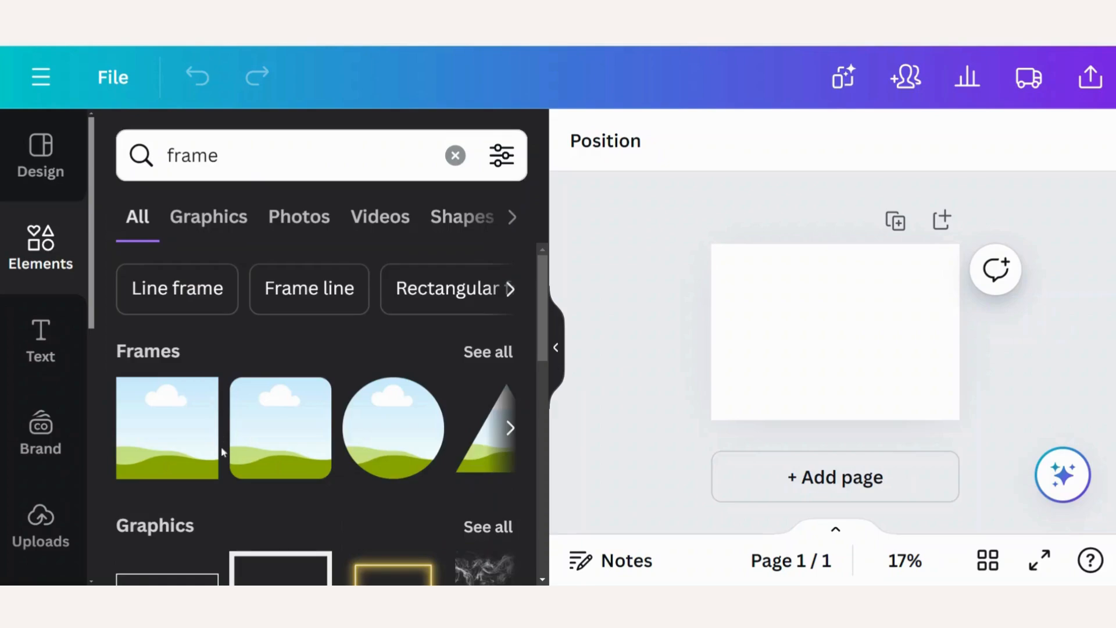
{"action": "left_click", "coordinate": [488, 352]}
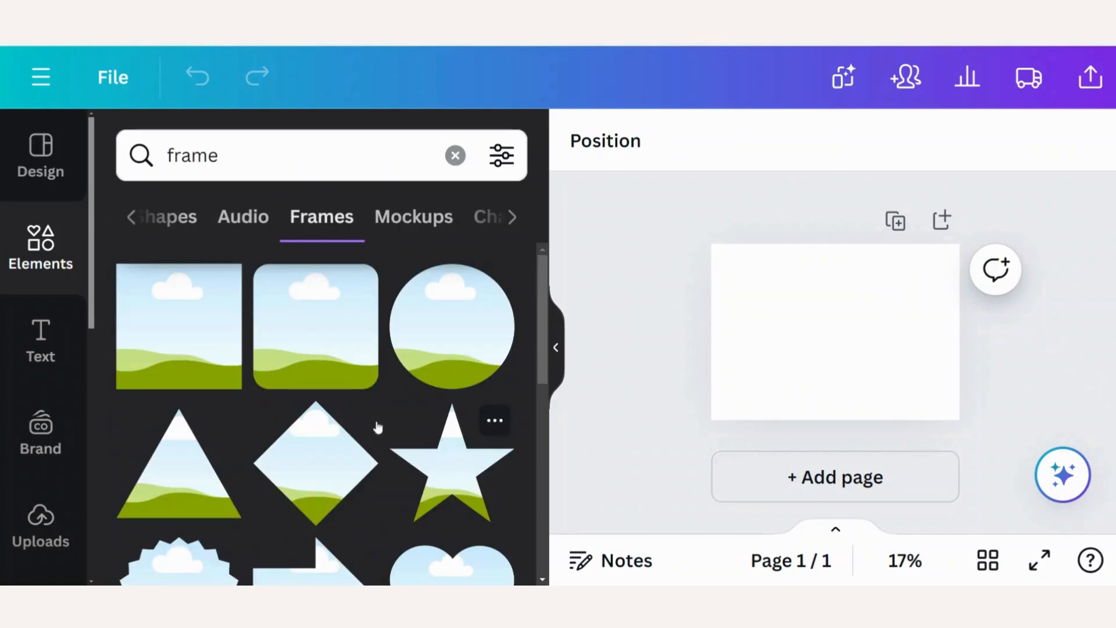
{"action": "left_click", "coordinate": [180, 321]}
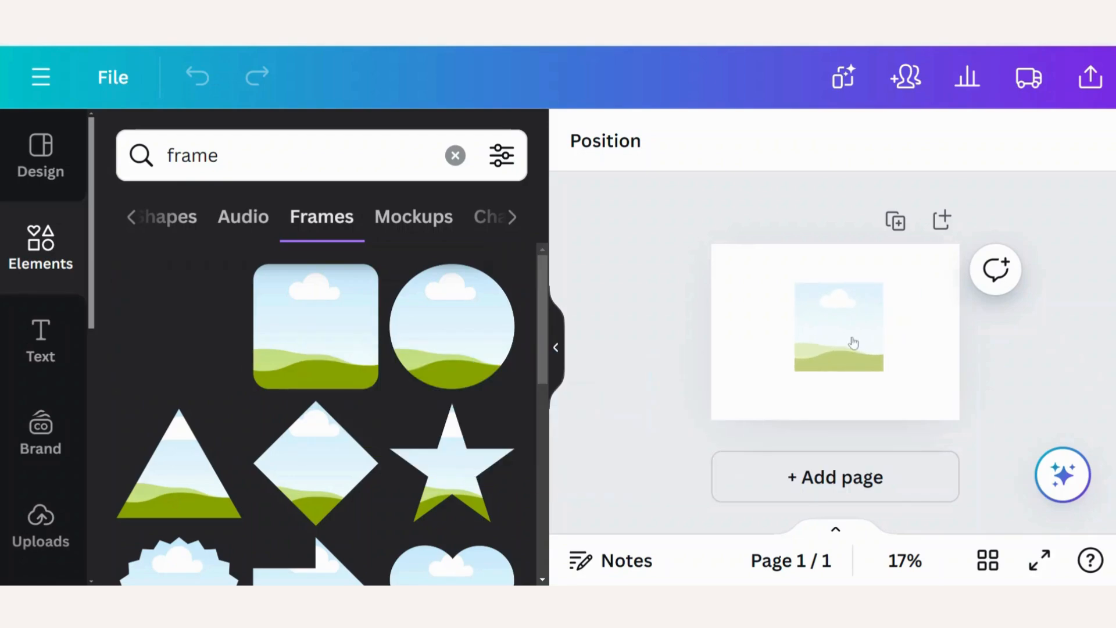
- Fill the square frame with the uploaded red autumn leaves photo
{"action": "scroll", "coordinate": [21, 478], "scroll_direction": "down", "scroll_amount": 4}
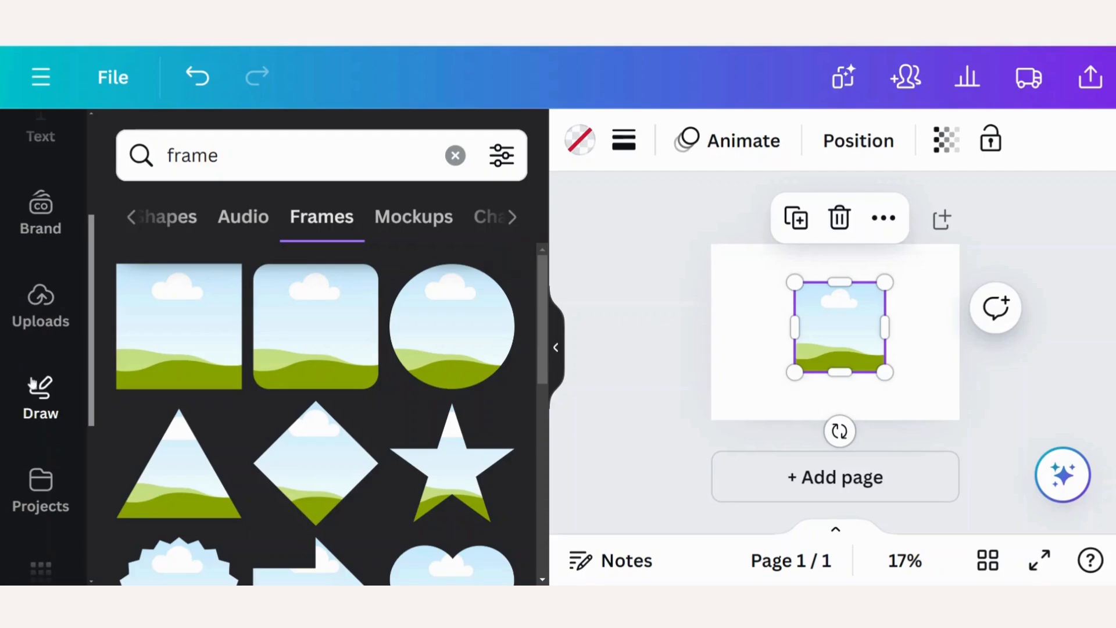
{"action": "left_click", "coordinate": [37, 319]}
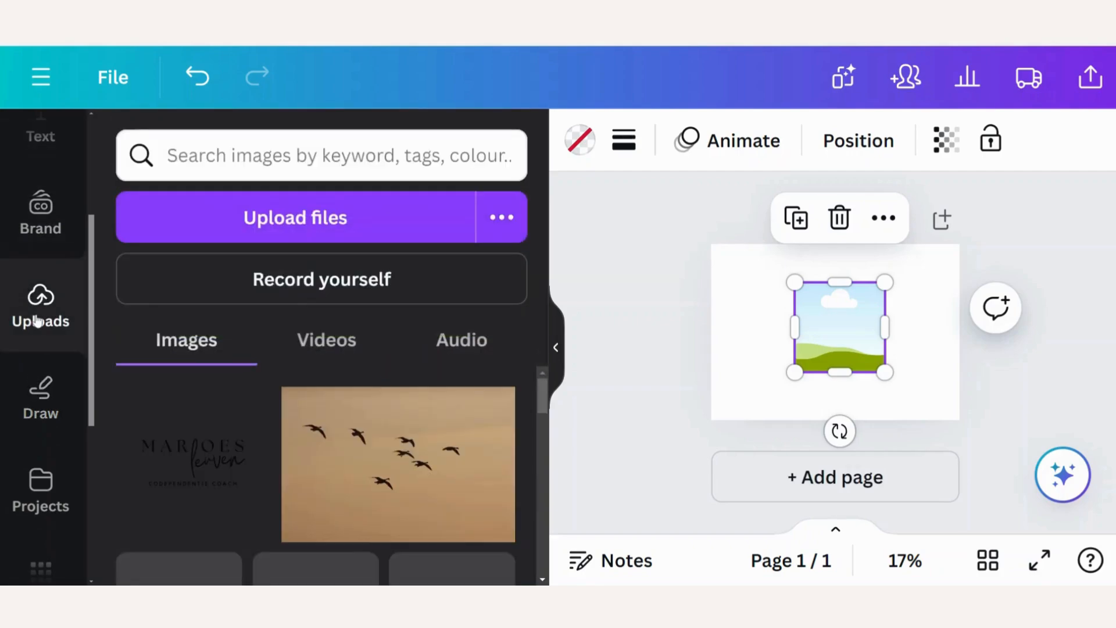
{"action": "scroll", "coordinate": [273, 485], "scroll_direction": "down", "scroll_amount": 5}
{"action": "left_click_drag", "start_coordinate": [256, 489], "coordinate": [840, 374]}
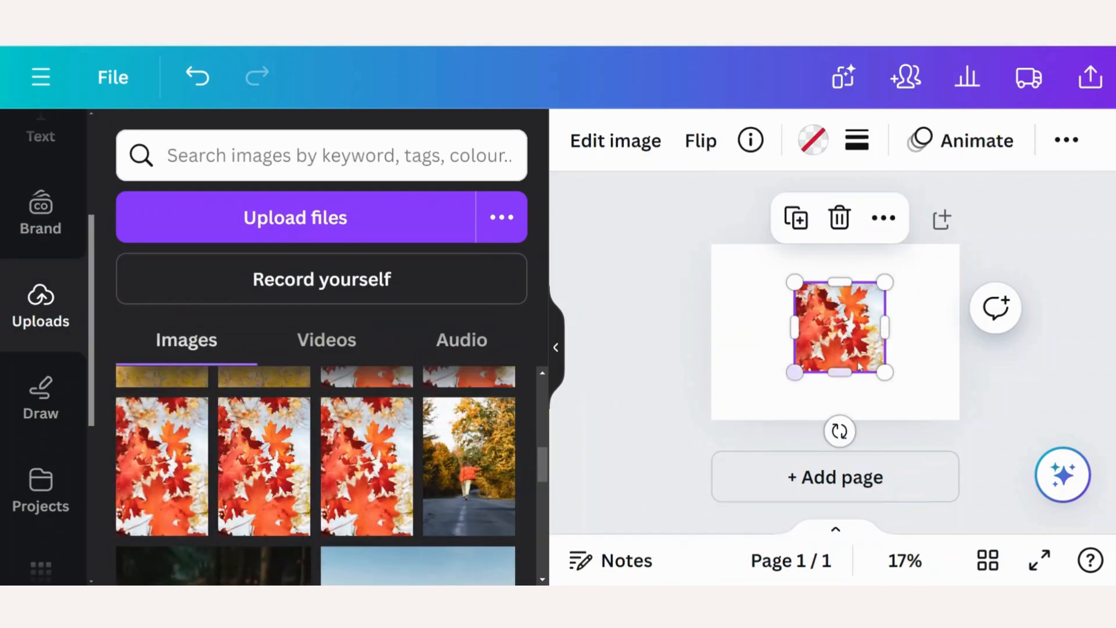
{"action": "left_click", "coordinate": [718, 326]}
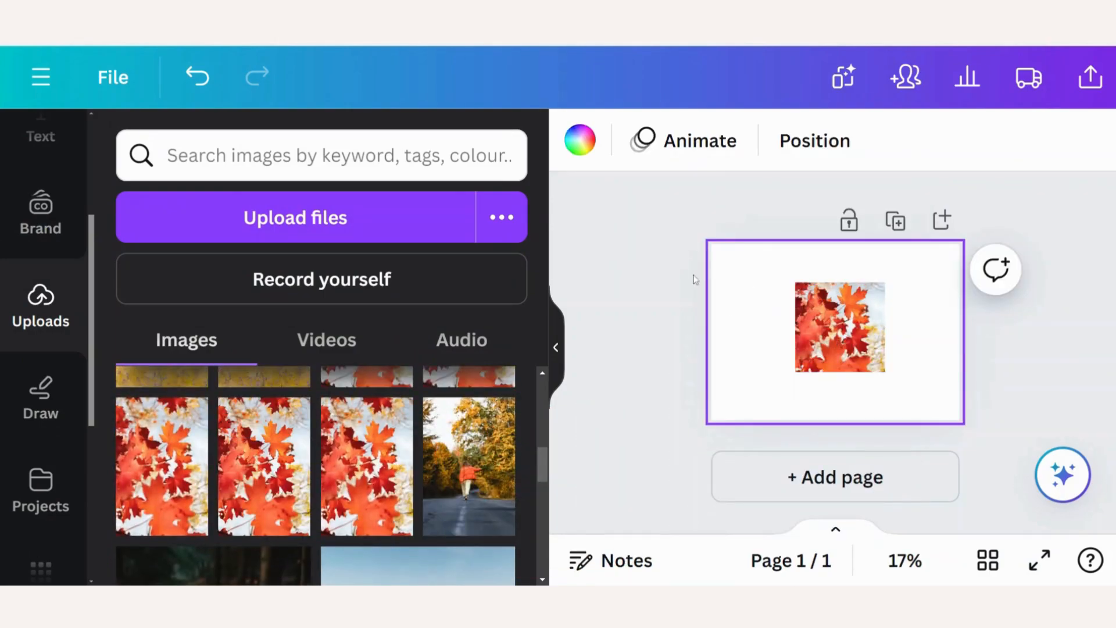
- Detach the leaves photo from the square frame and delete it from the page
{"action": "left_click", "coordinate": [867, 360]}
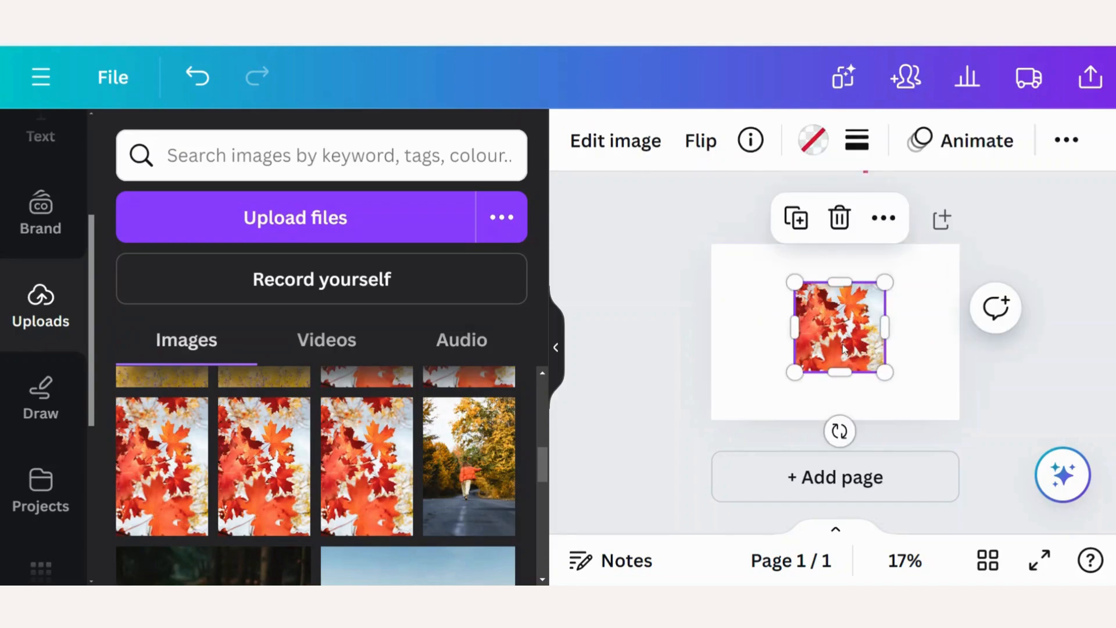
{"action": "right_click", "coordinate": [846, 349]}
{"action": "scroll", "coordinate": [571, 503], "scroll_direction": "down", "scroll_amount": 1}
{"action": "scroll", "coordinate": [571, 504], "scroll_direction": "down", "scroll_amount": 2}
{"action": "left_click", "coordinate": [570, 498]}
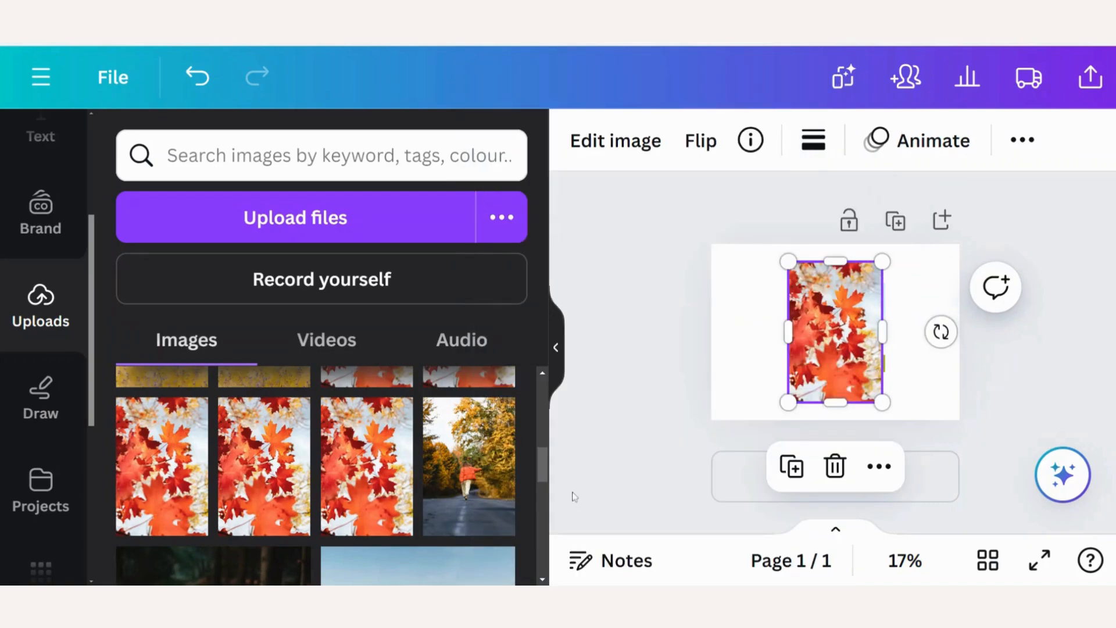
{"action": "left_click_drag", "start_coordinate": [835, 366], "coordinate": [707, 375]}
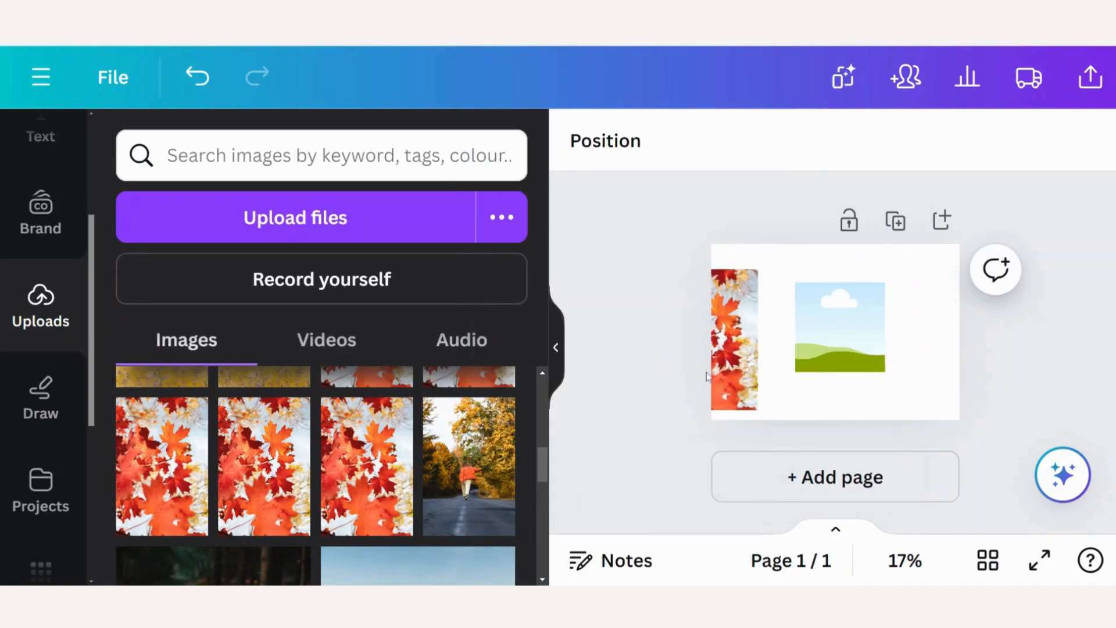
{"action": "key", "text": "Delete"}
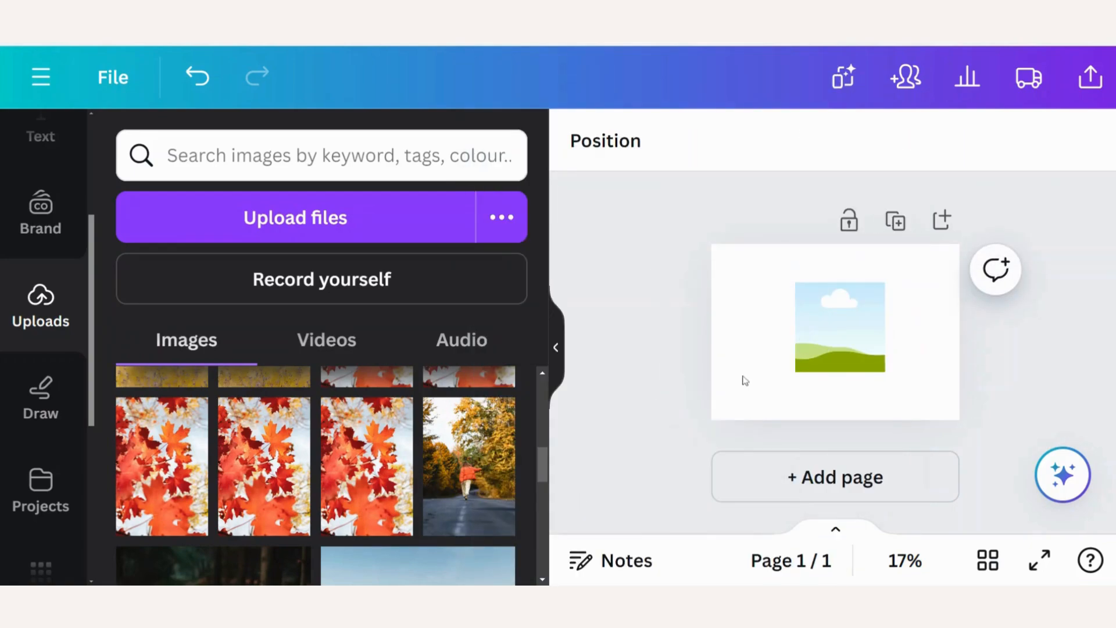
- Give the empty square frame a solid gold fill, and replace it with the pink-to-yellow gradient
{"action": "left_click", "coordinate": [866, 355]}
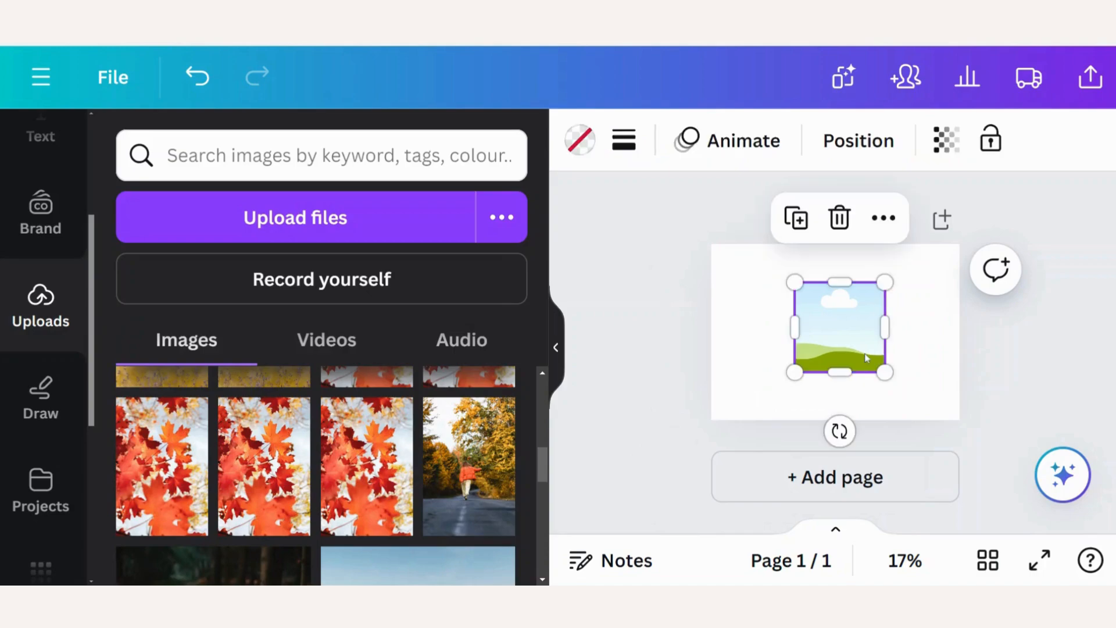
{"action": "left_click", "coordinate": [582, 142]}
{"action": "scroll", "coordinate": [321, 395], "scroll_direction": "down", "scroll_amount": 3}
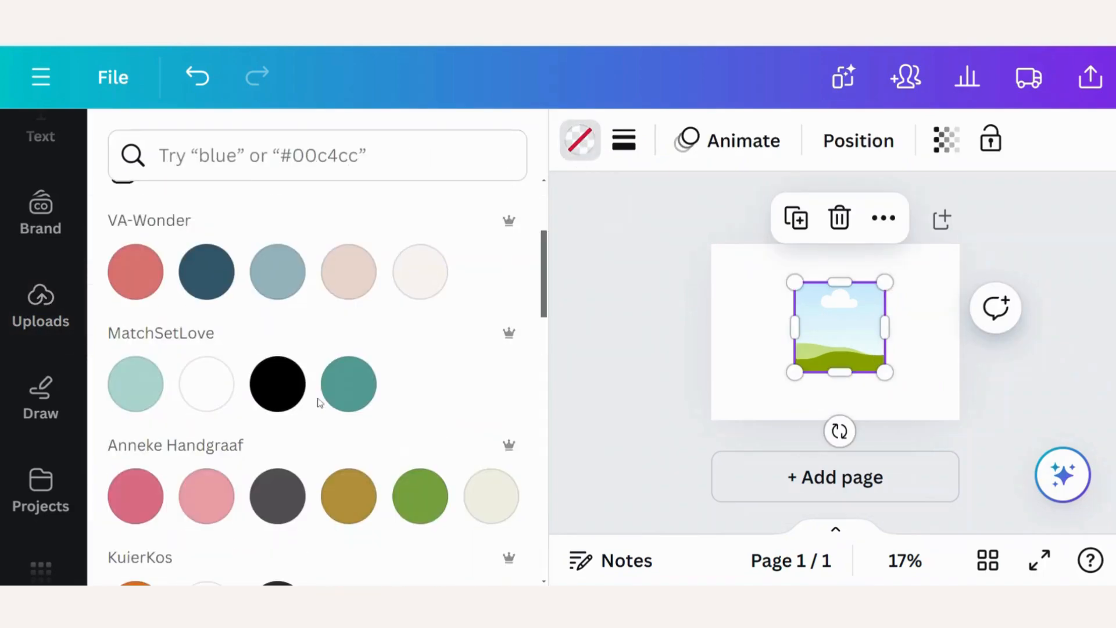
{"action": "scroll", "coordinate": [337, 399], "scroll_direction": "down", "scroll_amount": 4}
{"action": "left_click", "coordinate": [353, 271]}
{"action": "scroll", "coordinate": [363, 419], "scroll_direction": "down", "scroll_amount": 5}
{"action": "scroll", "coordinate": [365, 429], "scroll_direction": "down", "scroll_amount": 10}
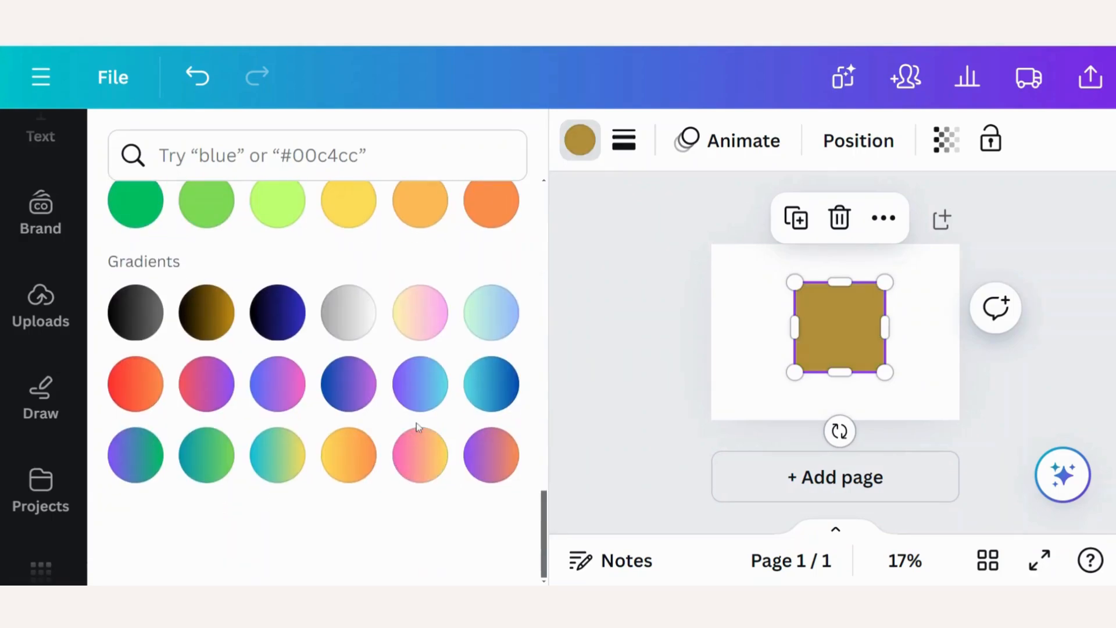
{"action": "left_click", "coordinate": [420, 456]}
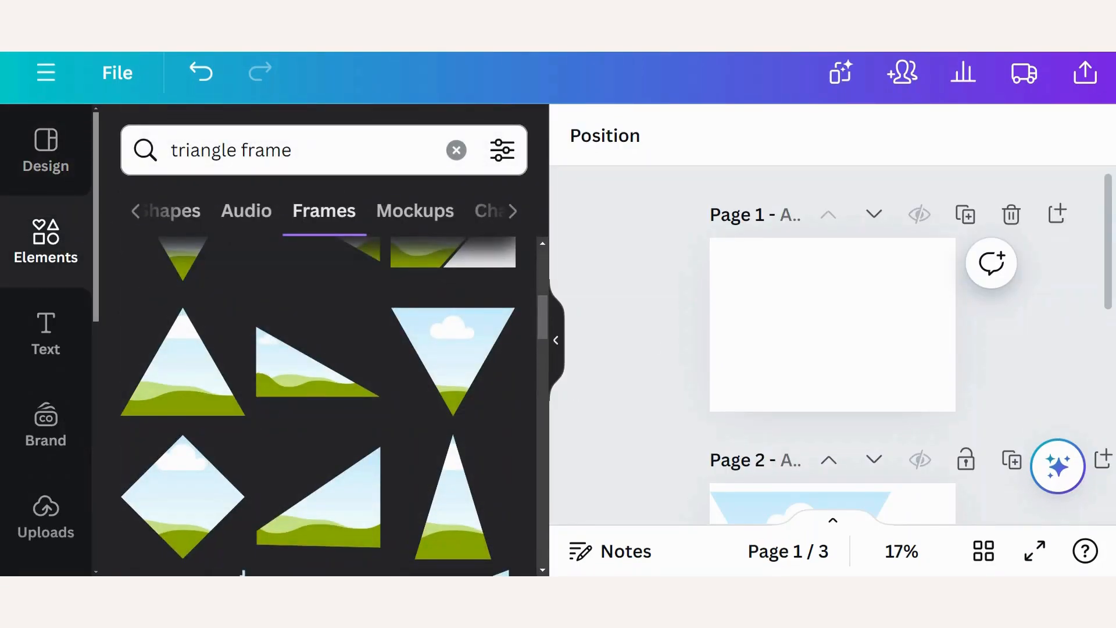
- Add the inverted triangle frame to page 1 and enlarge it to nearly page height along the left edge
{"action": "left_click", "coordinate": [332, 238]}
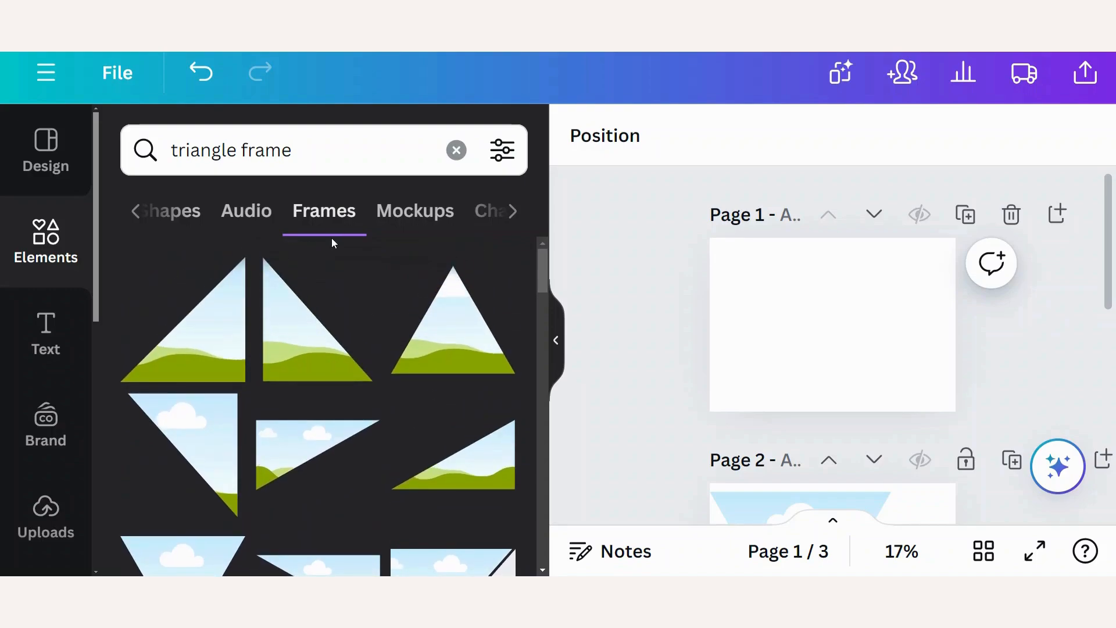
{"action": "scroll", "coordinate": [333, 242], "scroll_direction": "down", "scroll_amount": 3}
{"action": "scroll", "coordinate": [356, 350], "scroll_direction": "down", "scroll_amount": 4}
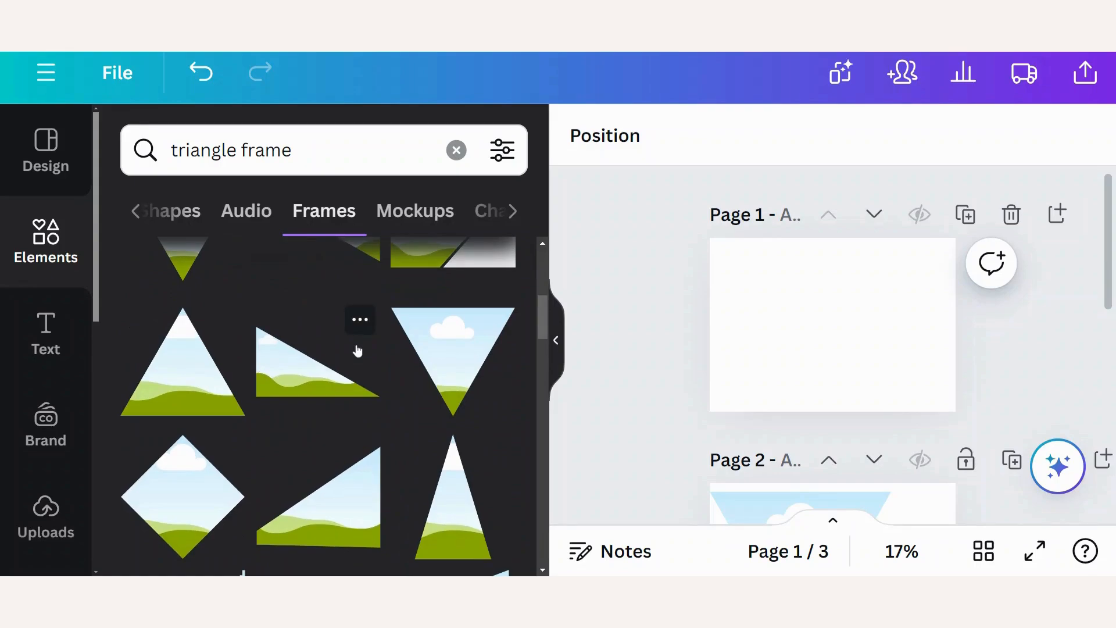
{"action": "left_click", "coordinate": [457, 366]}
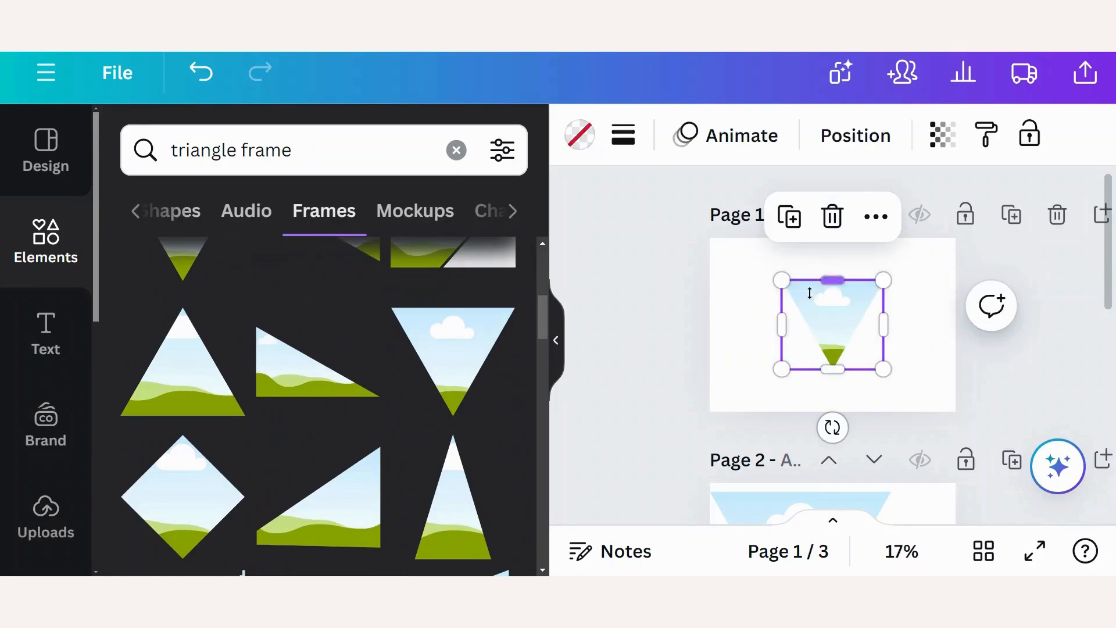
{"action": "left_click_drag", "start_coordinate": [781, 281], "coordinate": [745, 247]}
{"action": "left_click_drag", "start_coordinate": [884, 369], "coordinate": [916, 396]}
{"action": "left_click_drag", "start_coordinate": [843, 329], "coordinate": [810, 329]}
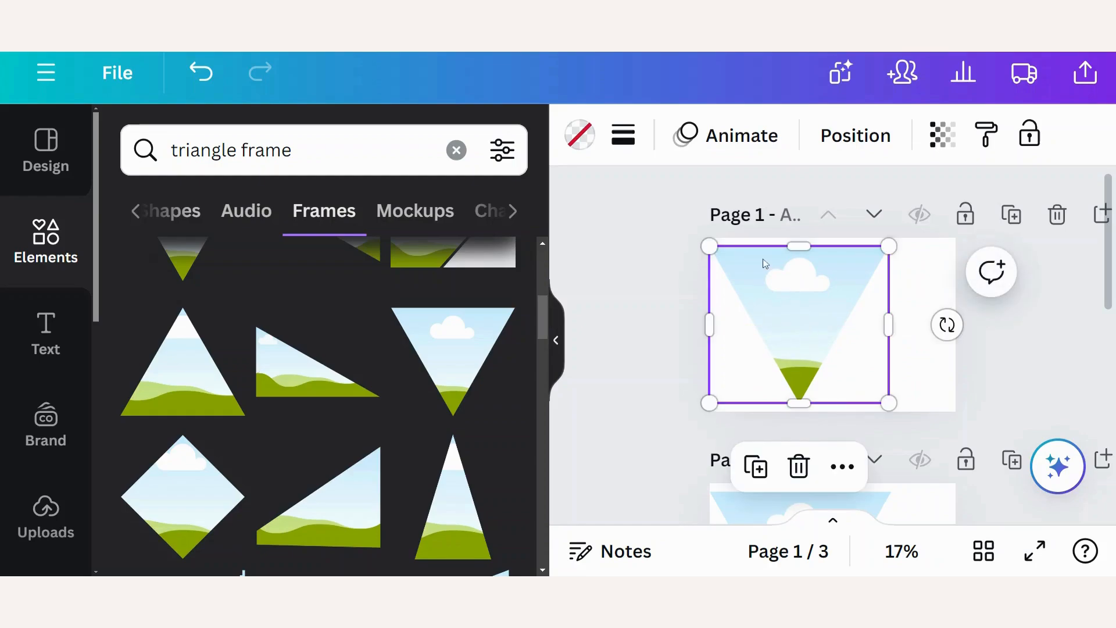
- Duplicate the triangle frame and place the copy upside down against the page's right edge
{"action": "right_click", "coordinate": [812, 301]}
{"action": "left_click", "coordinate": [576, 241]}
{"action": "left_click_drag", "start_coordinate": [755, 313], "coordinate": [847, 304]}
{"action": "left_click_drag", "start_coordinate": [981, 324], "coordinate": [641, 323]}
{"action": "left_click_drag", "start_coordinate": [855, 372], "coordinate": [885, 361]}
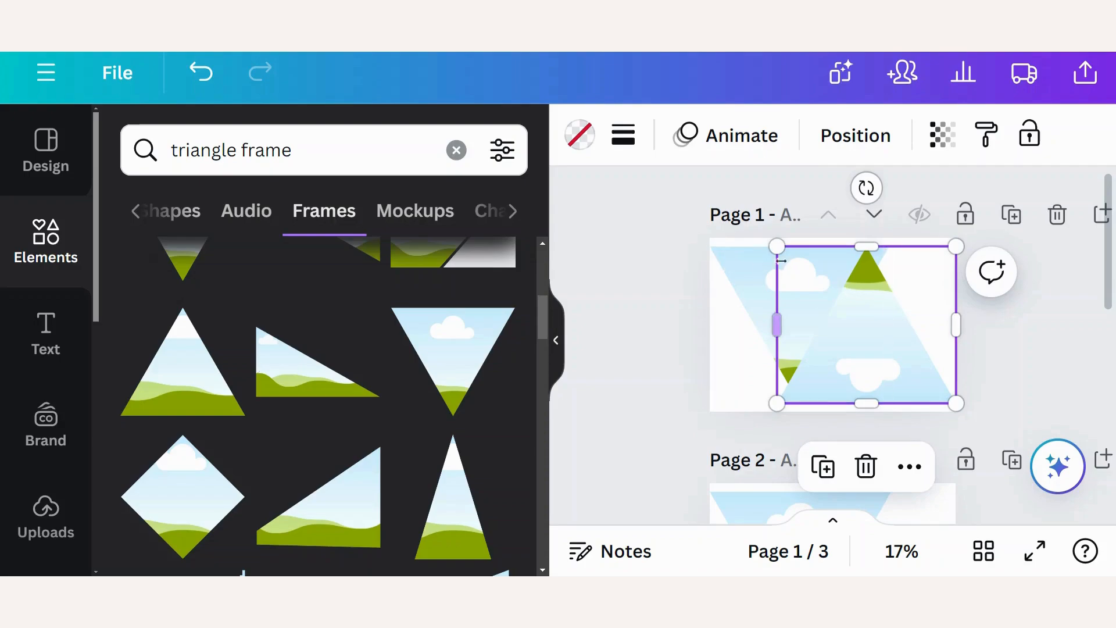
- Resize and reposition the two triangle frames so they interlock side by side across the page width
{"action": "left_click_drag", "start_coordinate": [777, 403], "coordinate": [866, 358]}
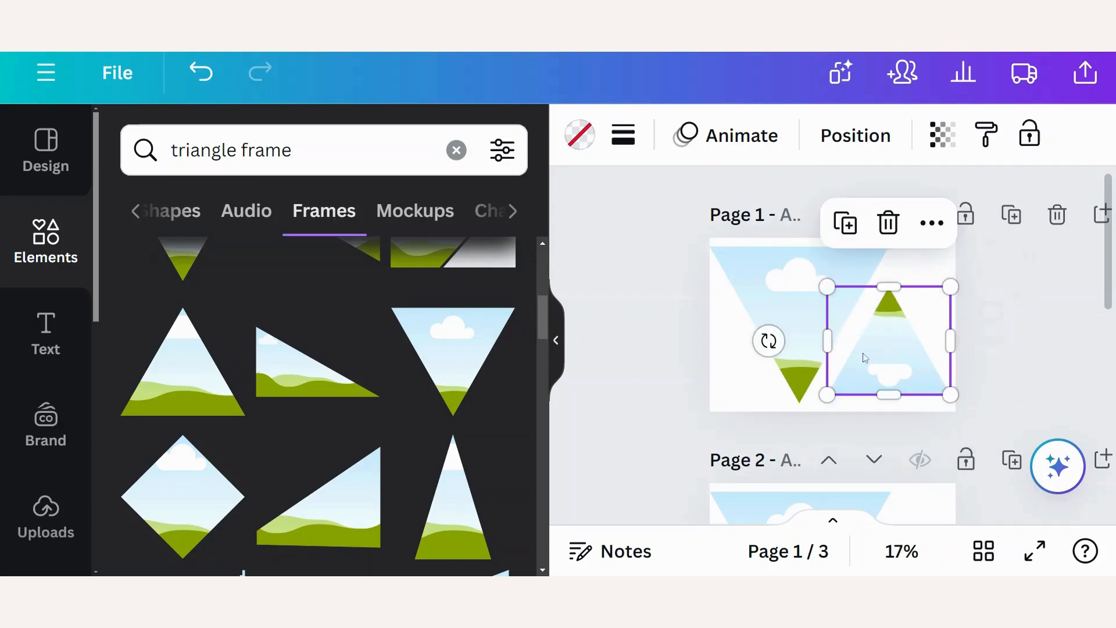
{"action": "left_click", "coordinate": [860, 259]}
{"action": "left_click_drag", "start_coordinate": [890, 242], "coordinate": [843, 284]}
{"action": "left_click", "coordinate": [909, 338]}
{"action": "left_click_drag", "start_coordinate": [909, 337], "coordinate": [879, 341]}
{"action": "left_click", "coordinate": [769, 341]}
{"action": "left_click", "coordinate": [866, 342], "text": "shift"}
{"action": "left_click_drag", "start_coordinate": [923, 286], "coordinate": [957, 268]}
{"action": "left_click", "coordinate": [1033, 325]}
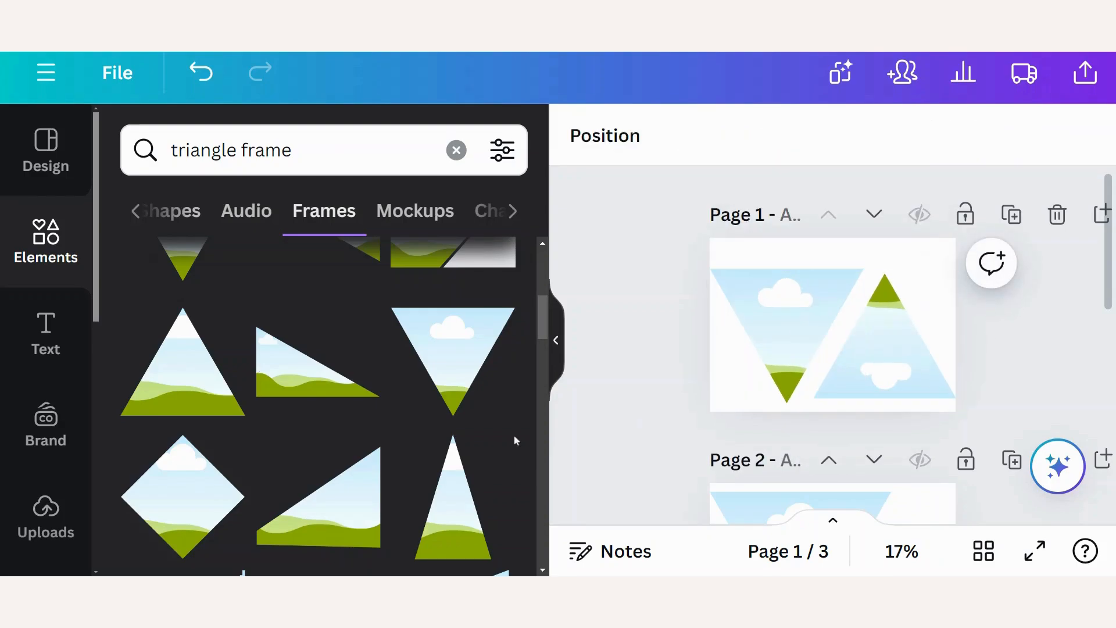
- Add the tall narrow triangle frame to page 1 and delete the two large triangle frames
{"action": "scroll", "coordinate": [361, 454], "scroll_direction": "down", "scroll_amount": 3}
{"action": "left_click", "coordinate": [445, 400]}
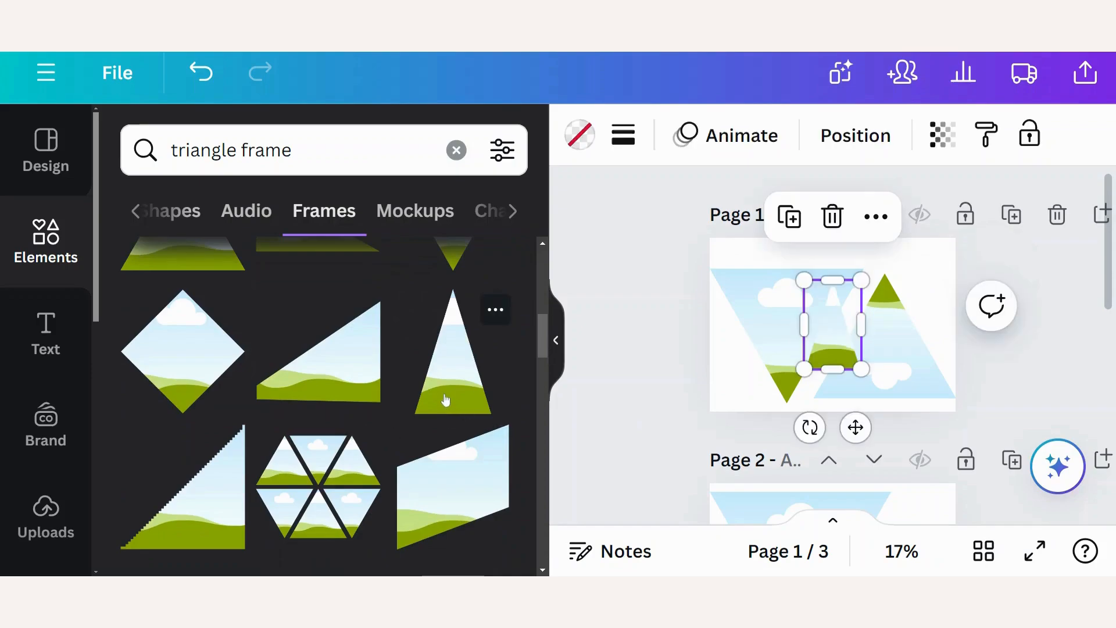
{"action": "left_click", "coordinate": [731, 293]}
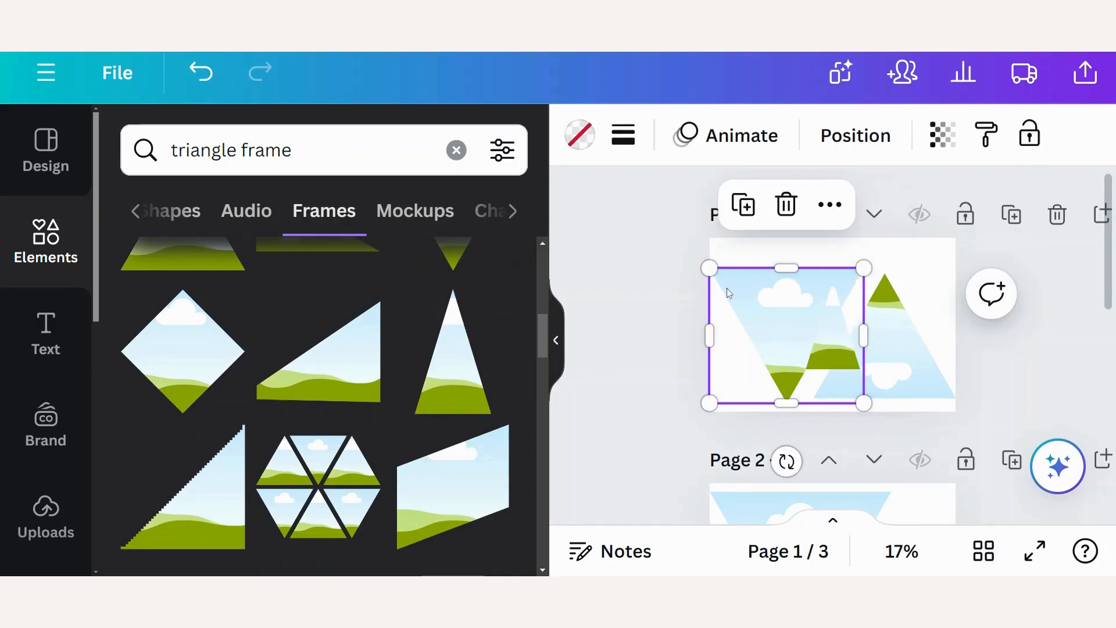
{"action": "key", "text": "Delete"}
{"action": "left_click", "coordinate": [876, 353]}
{"action": "key", "text": "Delete"}
- Move the narrow triangle frame to the page's left edge and enlarge it to most of the page height
{"action": "left_click_drag", "start_coordinate": [814, 345], "coordinate": [736, 361]}
{"action": "left_click_drag", "start_coordinate": [785, 304], "coordinate": [870, 280]}
{"action": "mouse_move", "coordinate": [778, 377]}
{"action": "left_mouse_down"}
{"action": "mouse_move", "coordinate": [763, 385]}
{"action": "mouse_move", "coordinate": [769, 367]}
{"action": "left_mouse_up"}
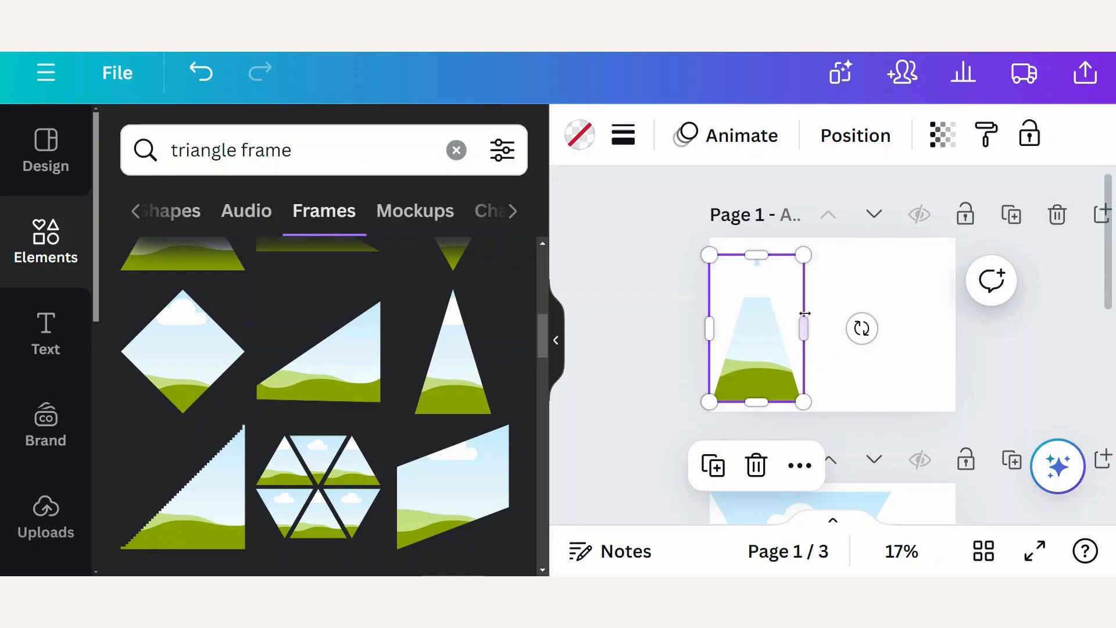
- Duplicate the narrow triangle frame and place the copy level with it on the page's right side
{"action": "right_click", "coordinate": [782, 343]}
{"action": "left_click", "coordinate": [520, 248]}
{"action": "left_click_drag", "start_coordinate": [768, 372], "coordinate": [898, 373]}
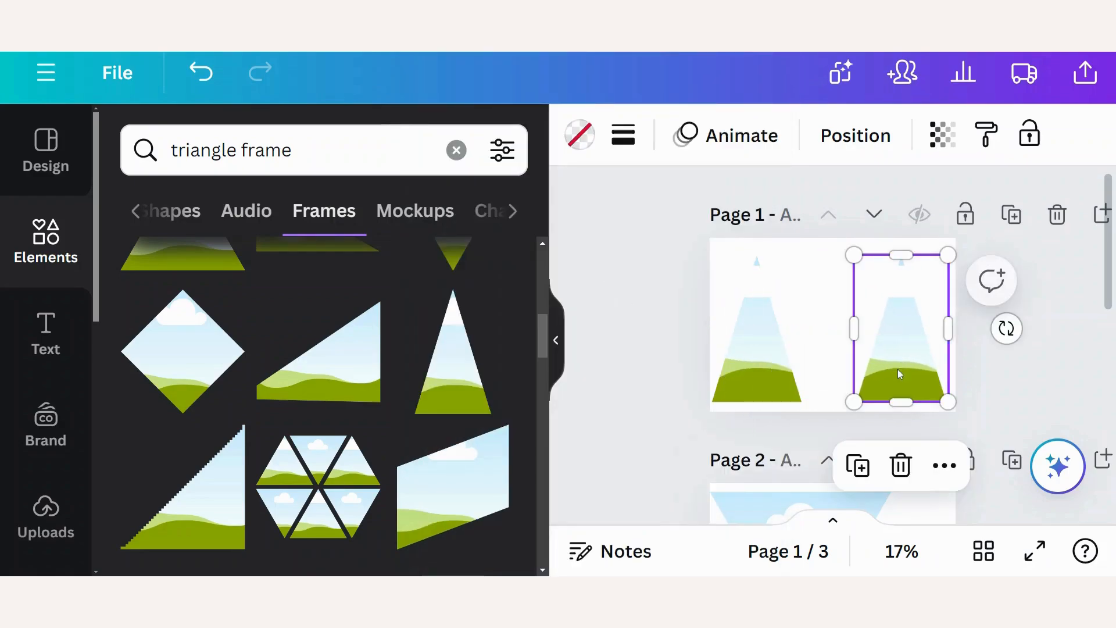
- Duplicate the right triangle frame and fit the copy upside down between the two upright ones
{"action": "right_click", "coordinate": [895, 368]}
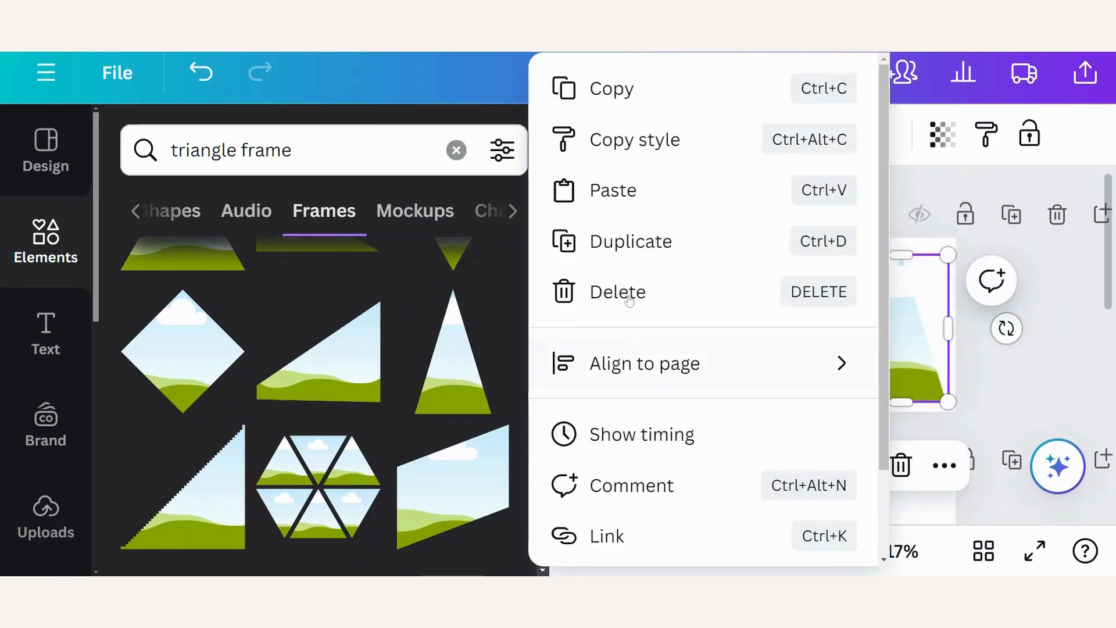
{"action": "left_click", "coordinate": [631, 247]}
{"action": "left_click_drag", "start_coordinate": [917, 363], "coordinate": [854, 344]}
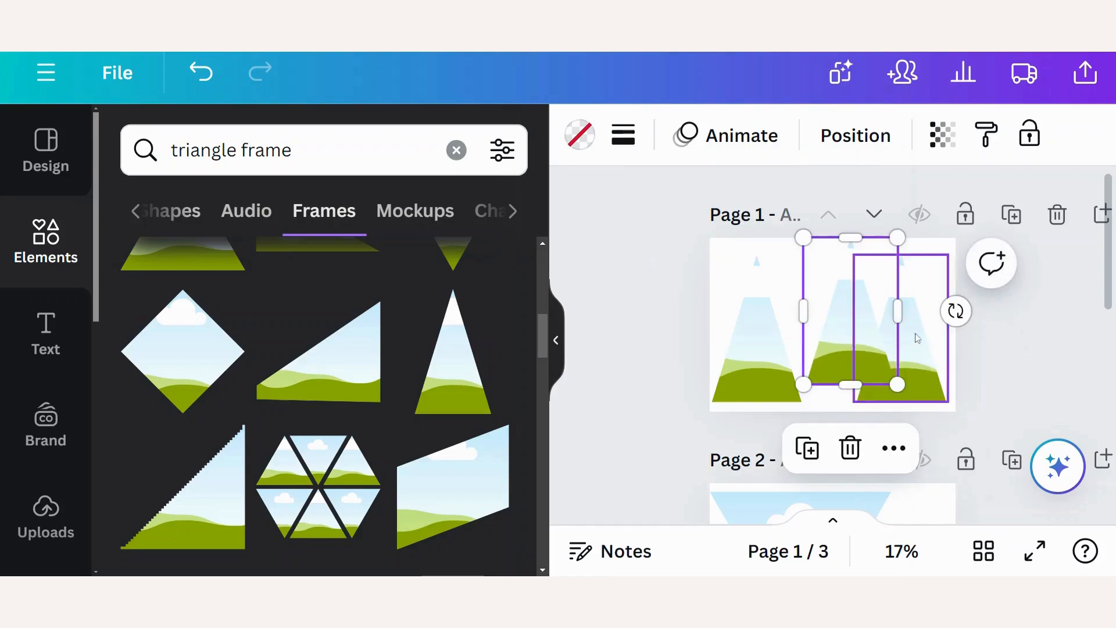
{"action": "left_click_drag", "start_coordinate": [954, 308], "coordinate": [721, 315]}
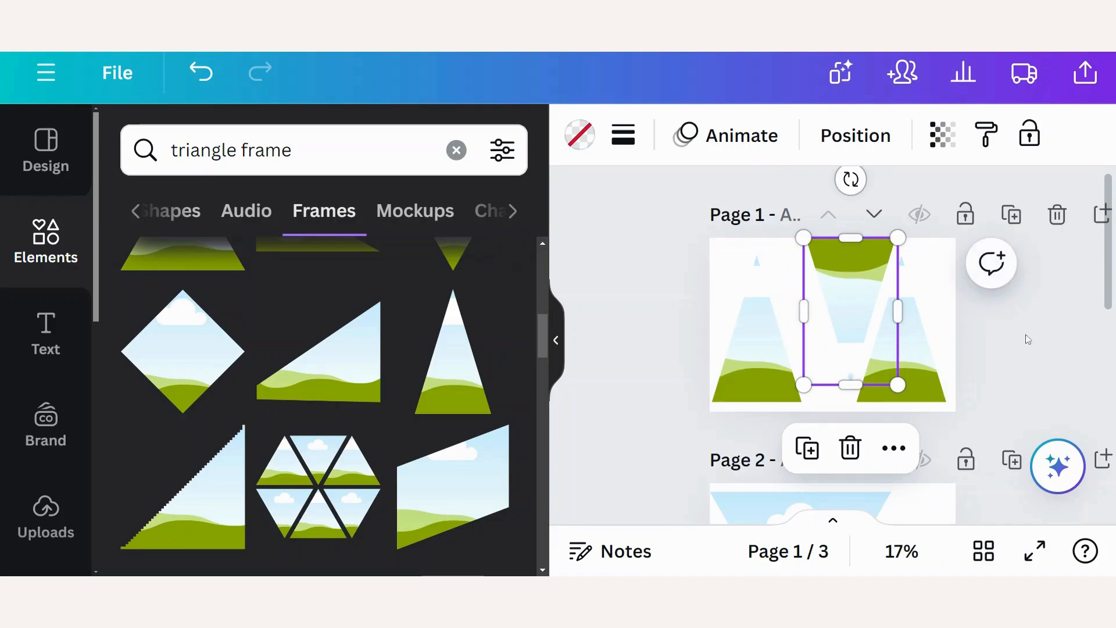
{"action": "left_click_drag", "start_coordinate": [845, 284], "coordinate": [825, 300]}
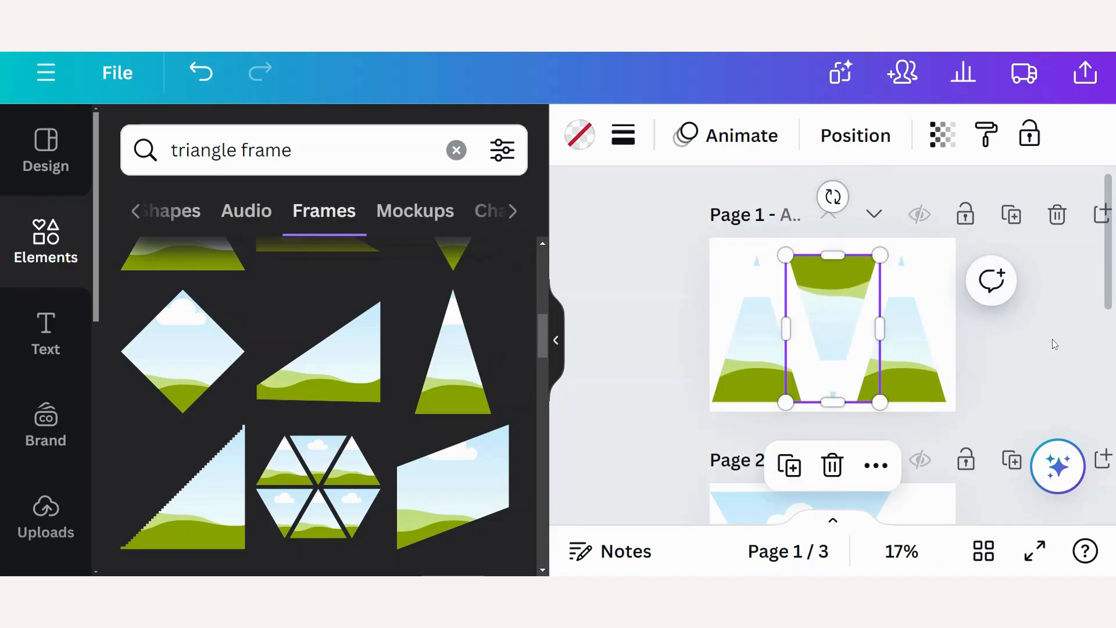
{"action": "left_click", "coordinate": [1044, 354]}
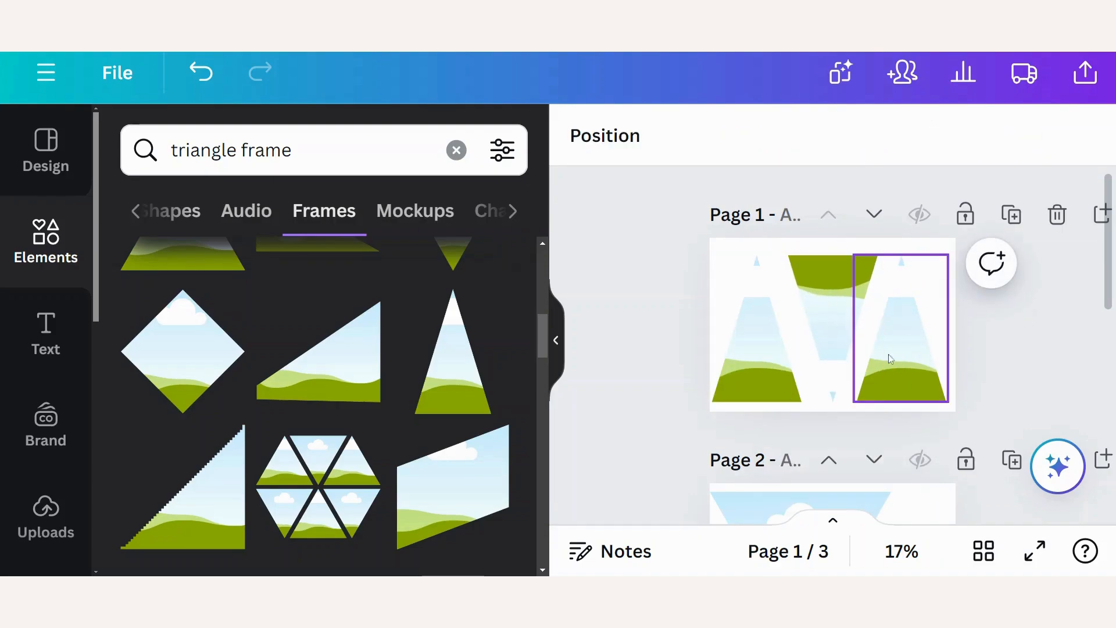
- Open the Frame Maker app with the blank page 2 in view
{"action": "scroll", "coordinate": [891, 362], "scroll_direction": "down", "scroll_amount": 3}
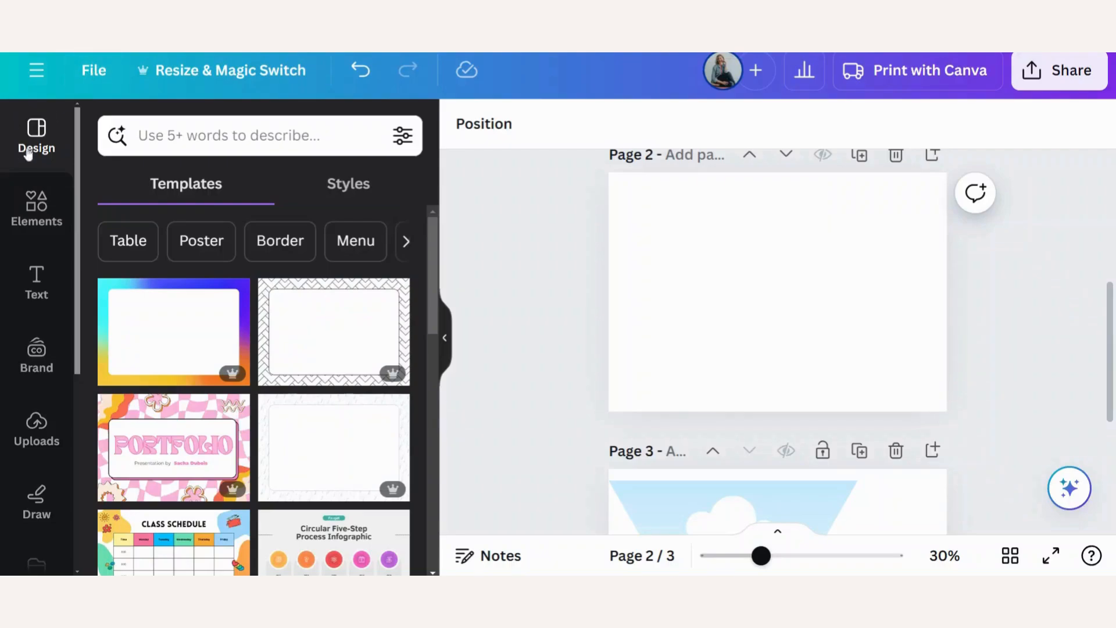
{"action": "scroll", "coordinate": [37, 251], "scroll_direction": "down", "scroll_amount": 5}
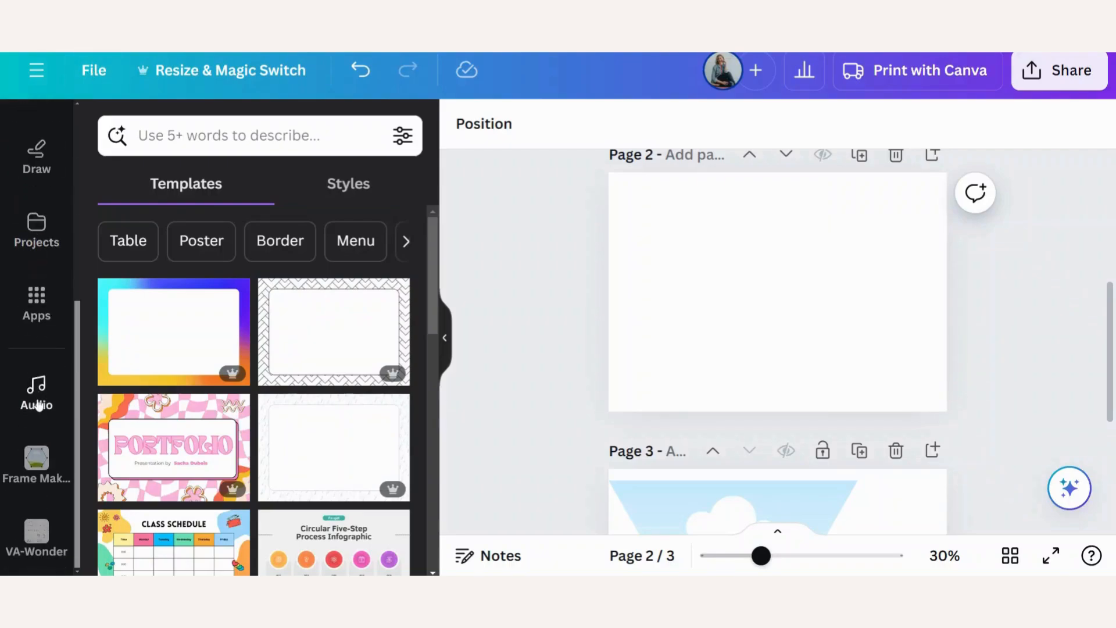
{"action": "left_click", "coordinate": [36, 303]}
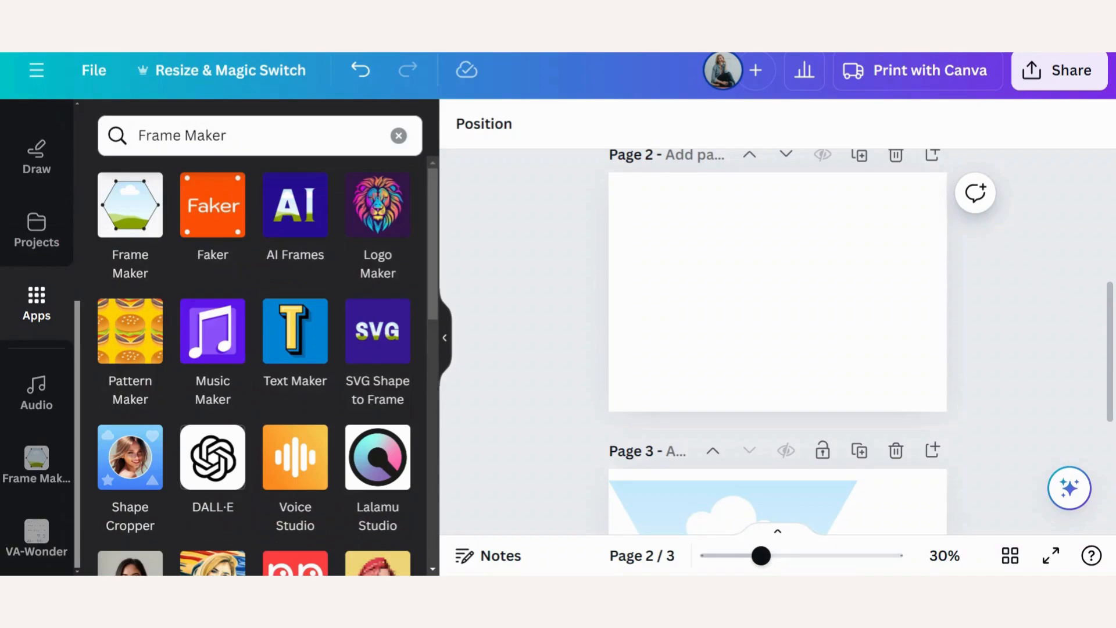
{"action": "left_click", "coordinate": [134, 231]}
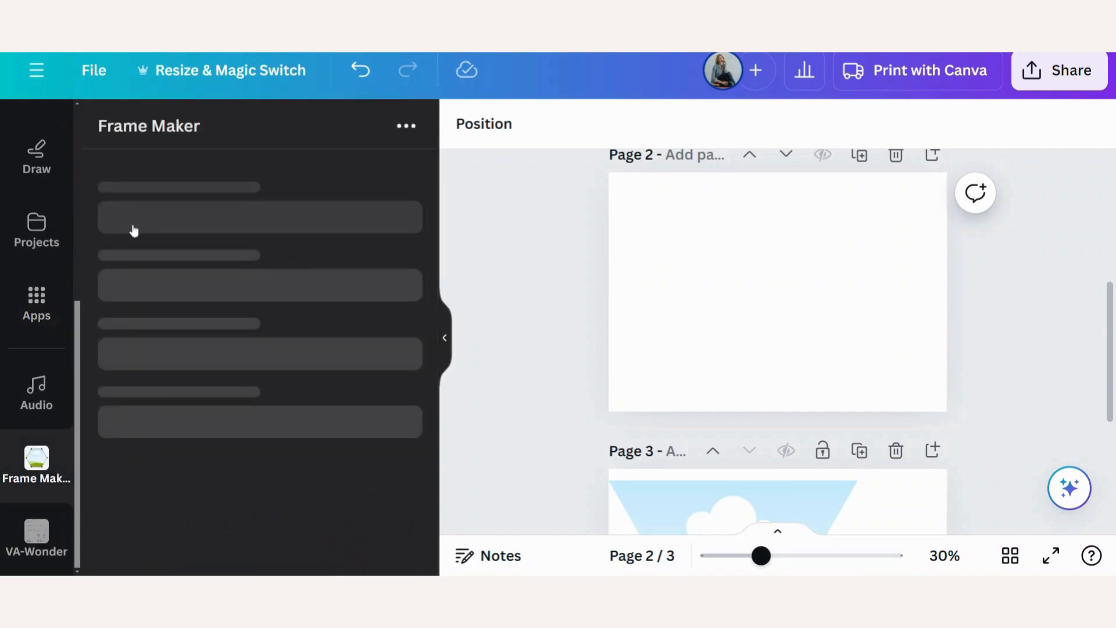
- Set the custom frame's grid to 18 columns in Frame Maker
{"action": "scroll", "coordinate": [275, 357], "scroll_direction": "down", "scroll_amount": 6}
{"action": "left_click_drag", "start_coordinate": [255, 432], "coordinate": [160, 439]}
{"action": "scroll", "coordinate": [160, 439], "scroll_direction": "up", "scroll_amount": 6}
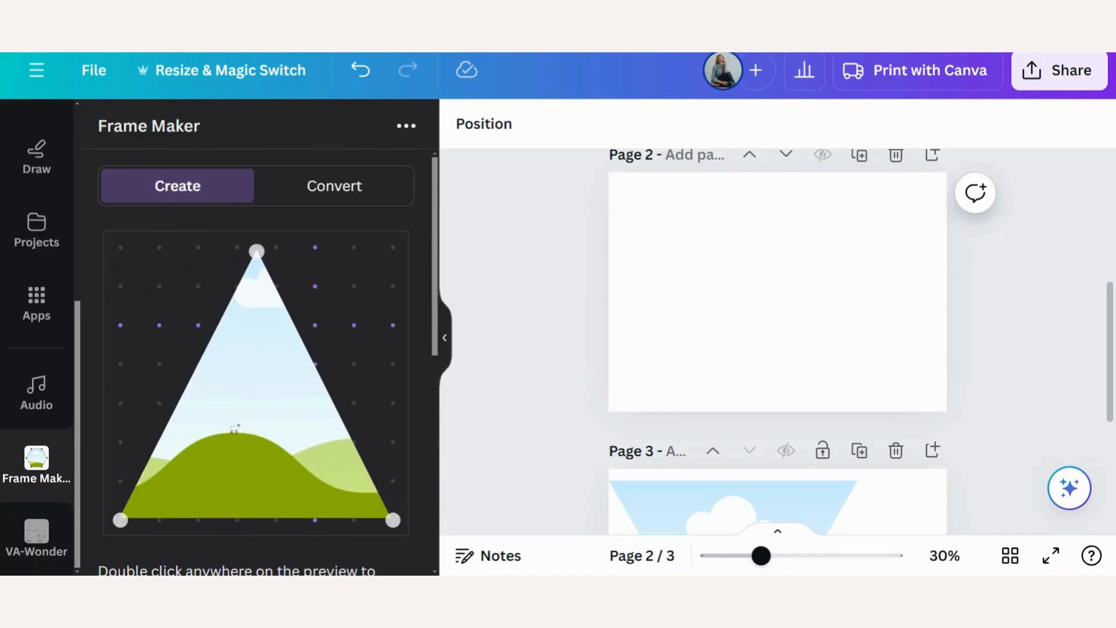
{"action": "scroll", "coordinate": [323, 340], "scroll_direction": "down", "scroll_amount": 6}
{"action": "left_click_drag", "start_coordinate": [150, 412], "coordinate": [325, 414]}
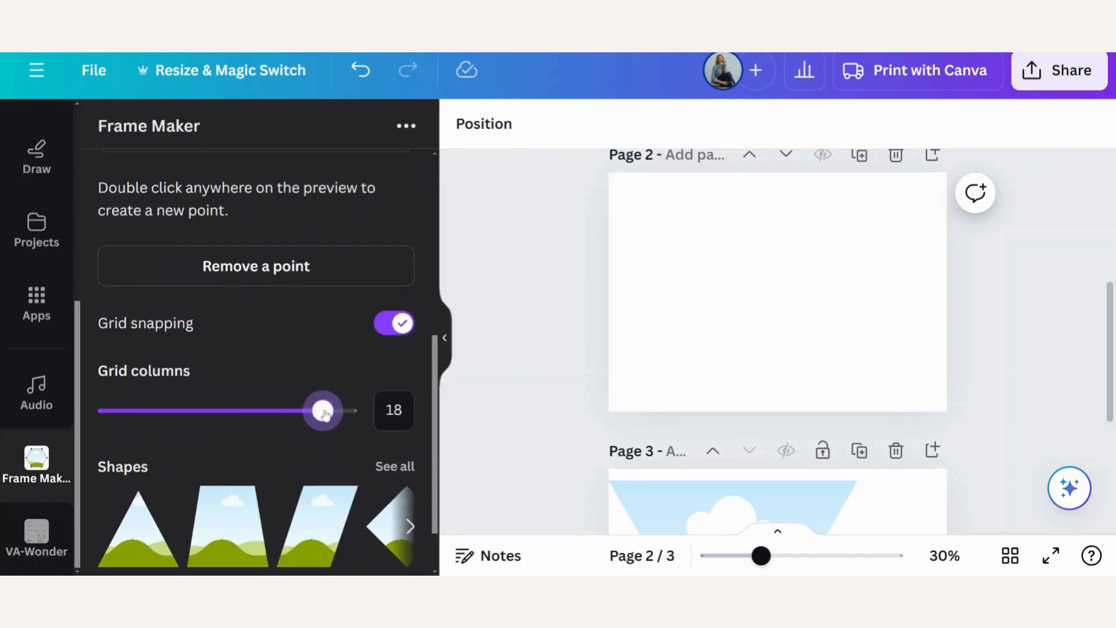
{"action": "scroll", "coordinate": [325, 414], "scroll_direction": "up", "scroll_amount": 6}
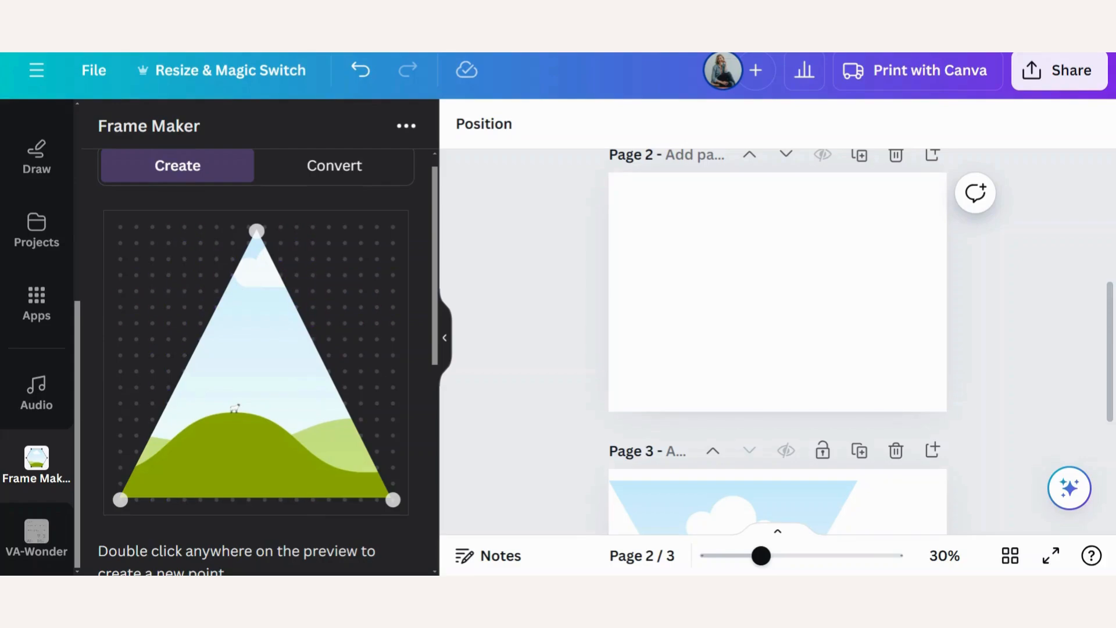
- Try the trapezoid preset shape and return to the triangle from the full shape collection
{"action": "scroll", "coordinate": [323, 338], "scroll_direction": "down", "scroll_amount": 7}
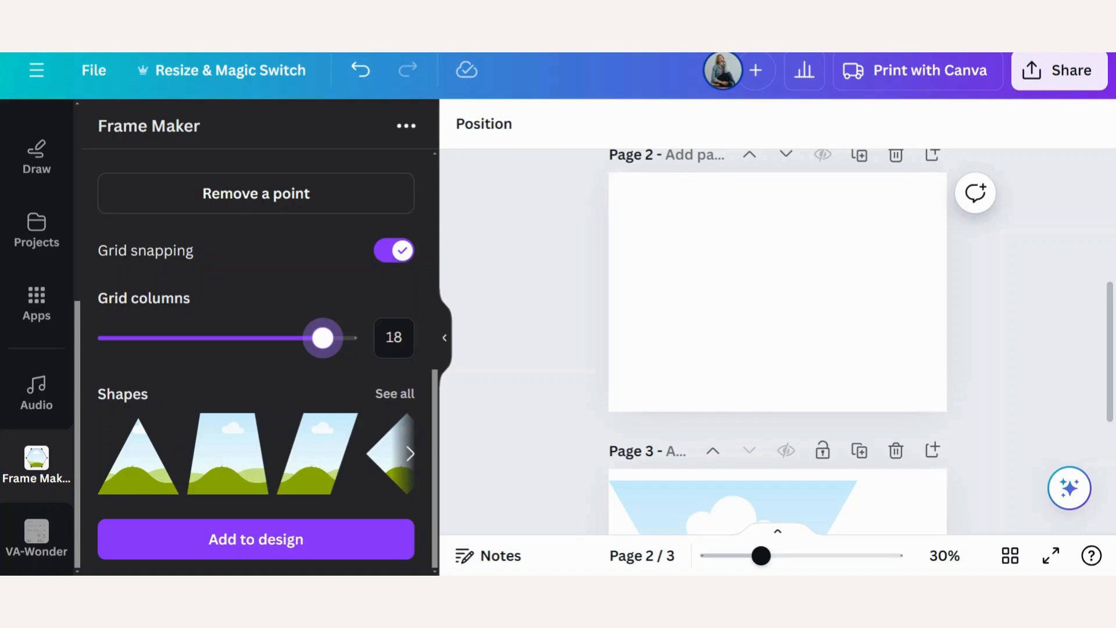
{"action": "left_click", "coordinate": [242, 464]}
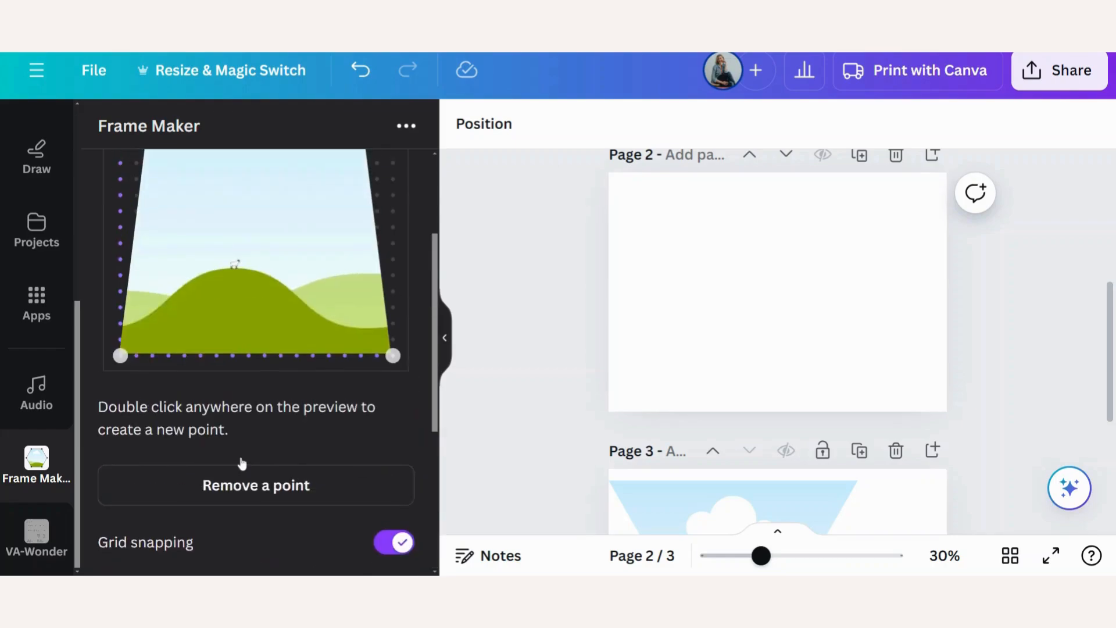
{"action": "scroll", "coordinate": [255, 349], "scroll_direction": "down", "scroll_amount": 7}
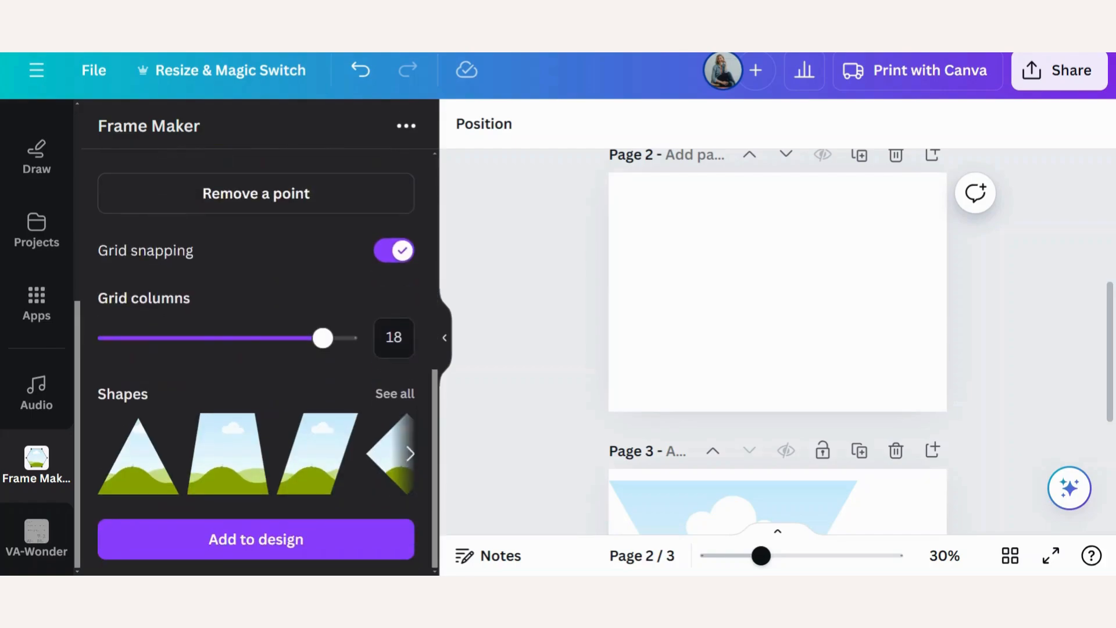
{"action": "left_click", "coordinate": [396, 390]}
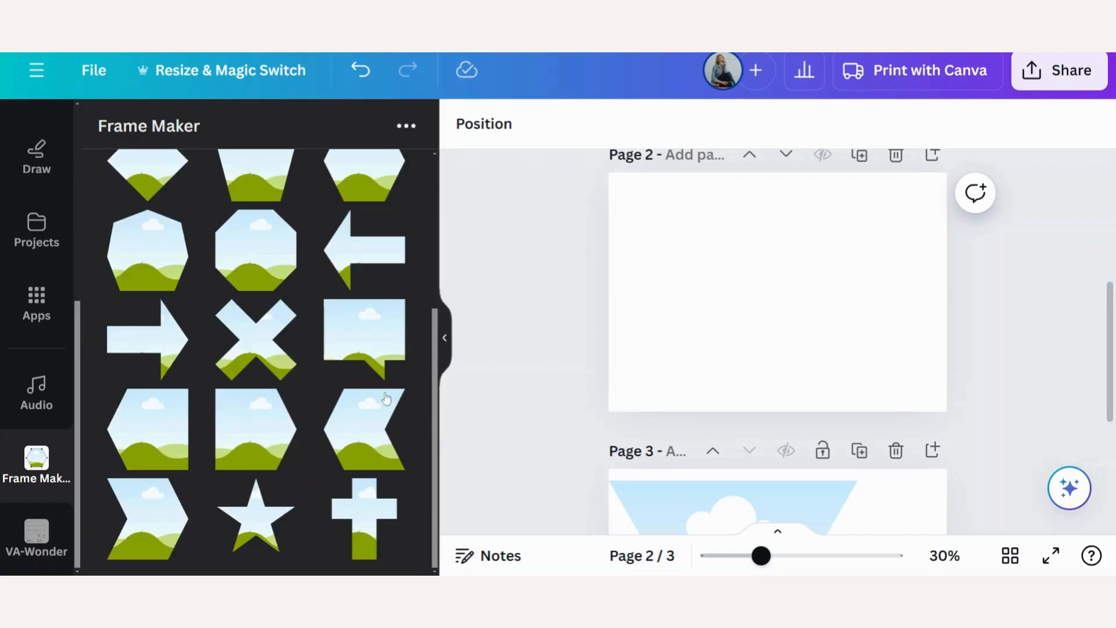
{"action": "scroll", "coordinate": [355, 425], "scroll_direction": "up", "scroll_amount": 4}
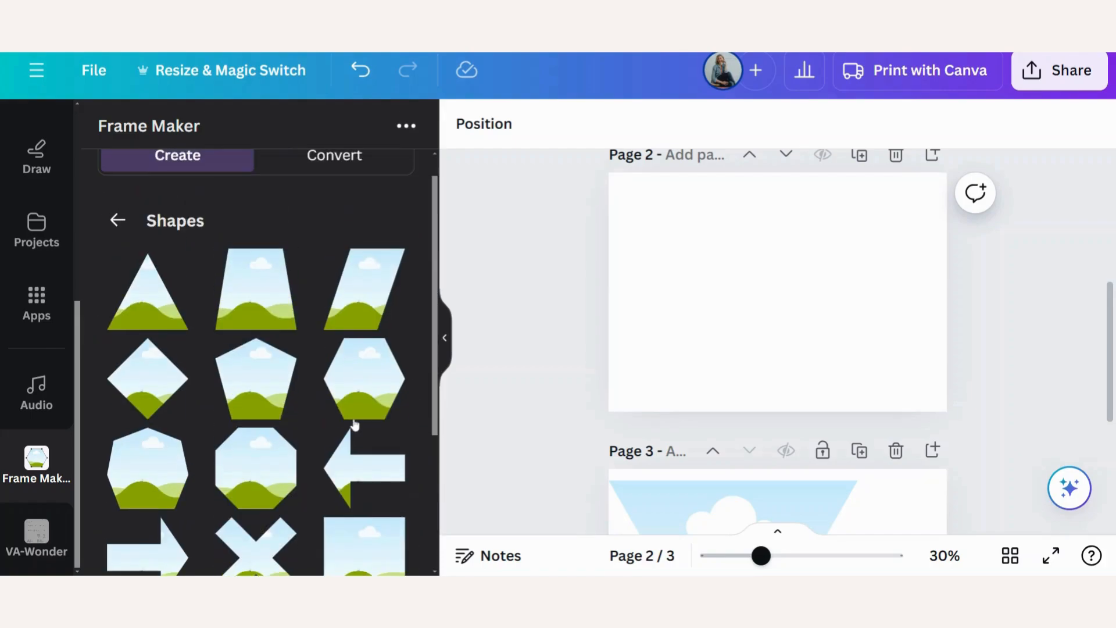
{"action": "left_click", "coordinate": [157, 307]}
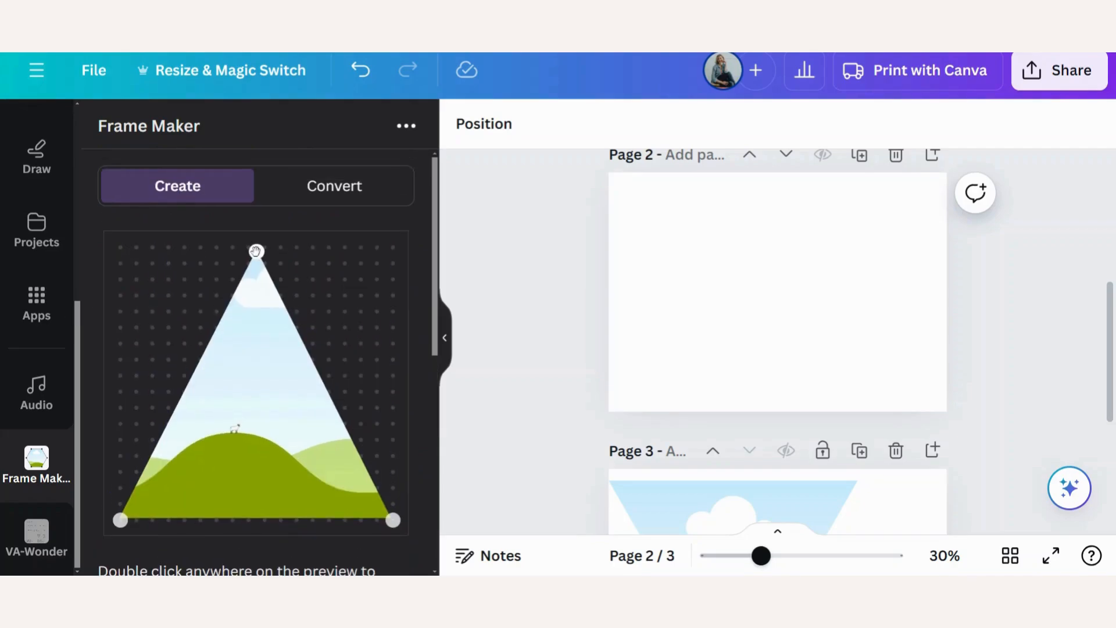
- Move the triangle's three points on the preview grid to form an upside-down triangle one row below the grid's upper edge
{"action": "left_click_drag", "start_coordinate": [256, 251], "coordinate": [136, 247]}
{"action": "left_click_drag", "start_coordinate": [120, 248], "coordinate": [120, 263]}
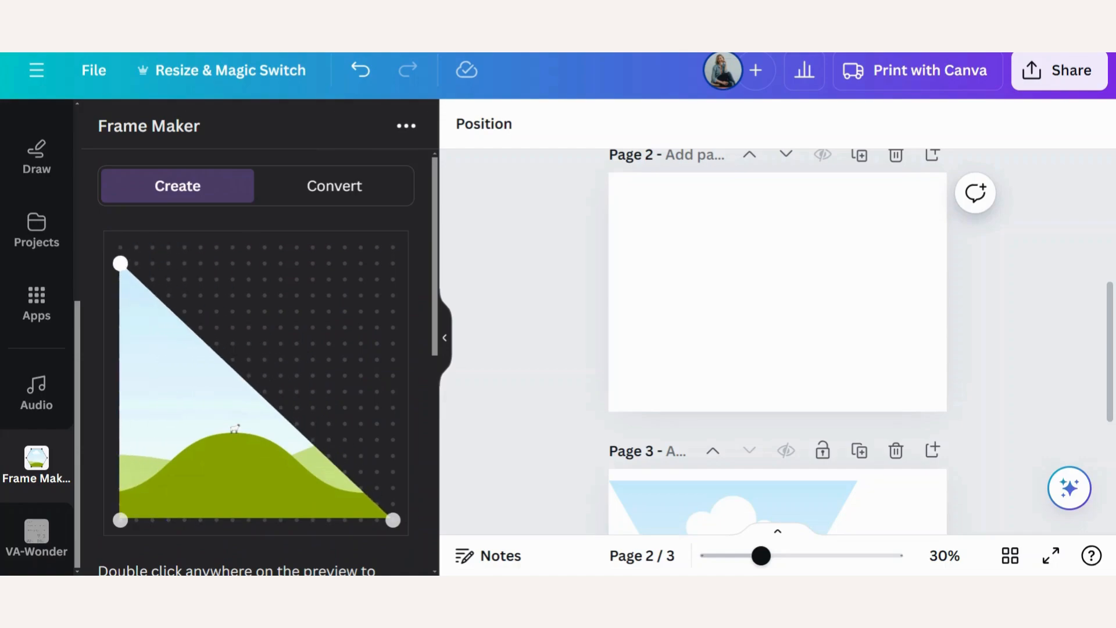
{"action": "left_click_drag", "start_coordinate": [393, 520], "coordinate": [377, 263]}
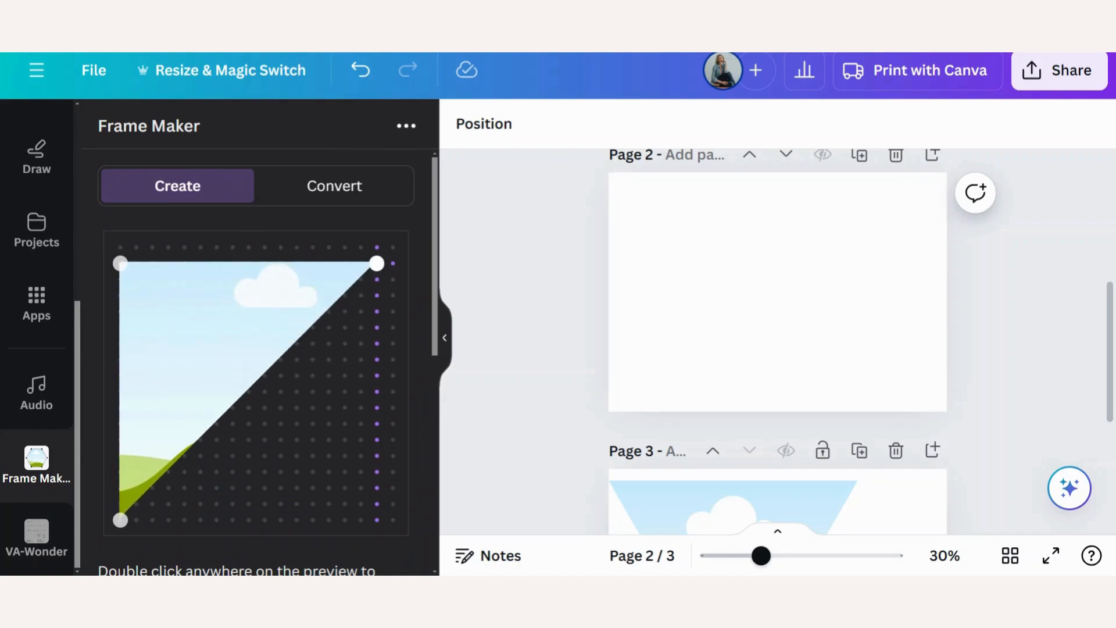
{"action": "left_click_drag", "start_coordinate": [120, 521], "coordinate": [246, 482]}
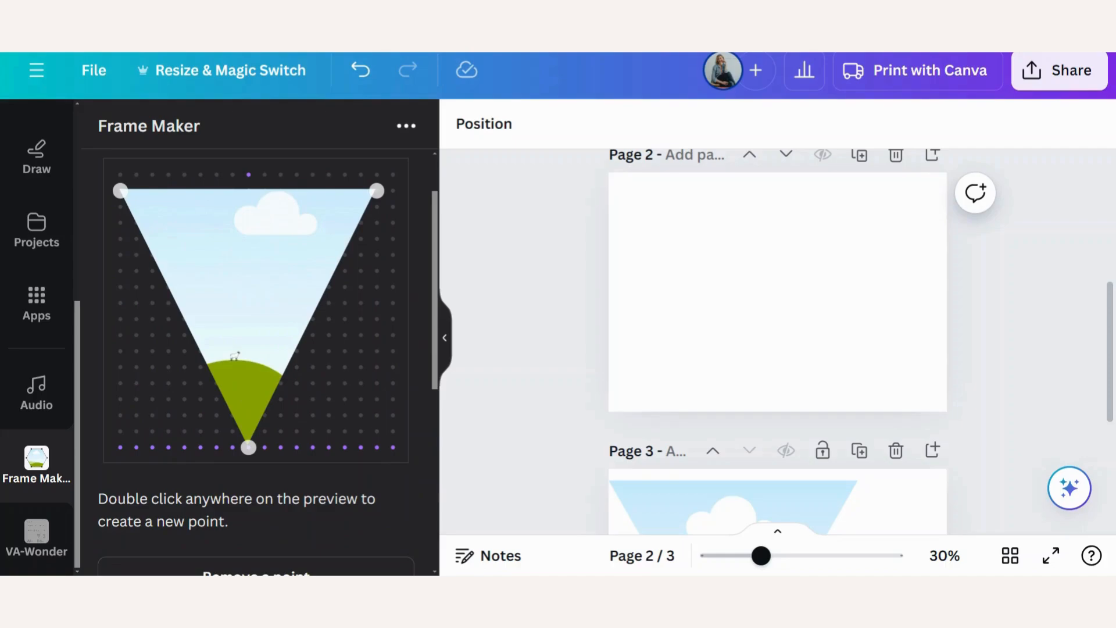
- Narrow the upside-down triangle by moving its upper right point one column inward, keeping the lower point near the grid's middle
{"action": "left_click_drag", "start_coordinate": [249, 447], "coordinate": [216, 448]}
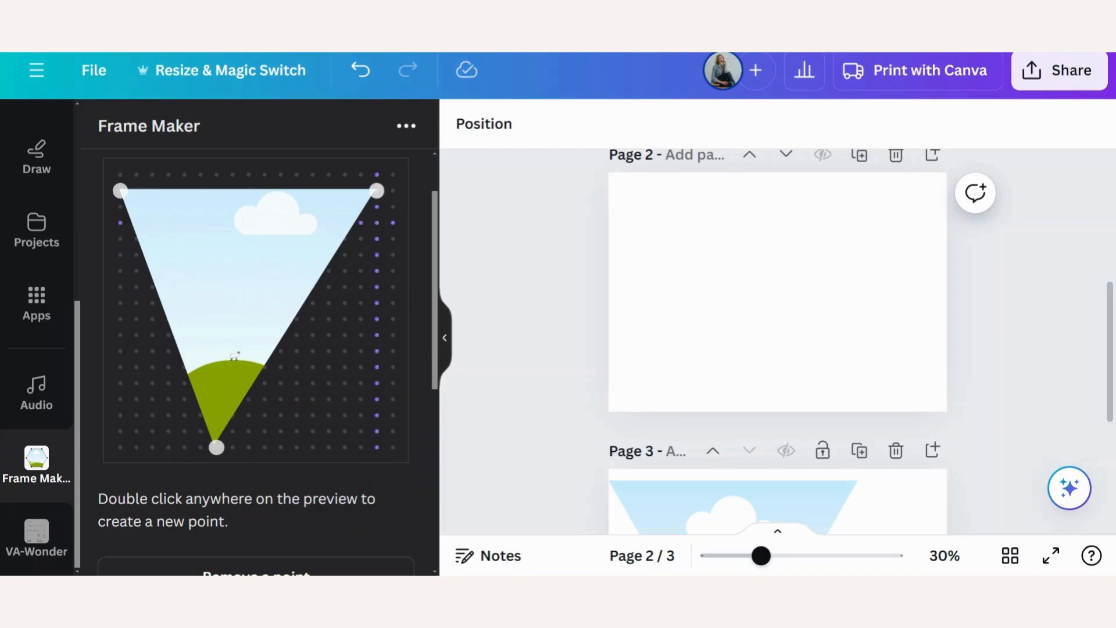
{"action": "left_click_drag", "start_coordinate": [377, 190], "coordinate": [328, 191]}
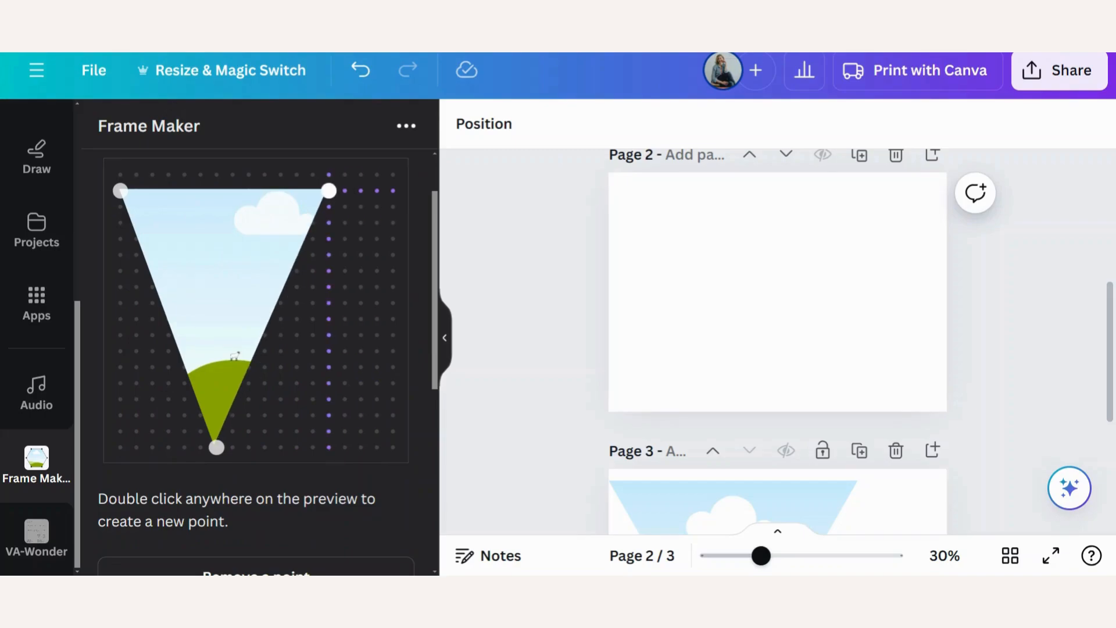
{"action": "left_click_drag", "start_coordinate": [329, 191], "coordinate": [361, 191]}
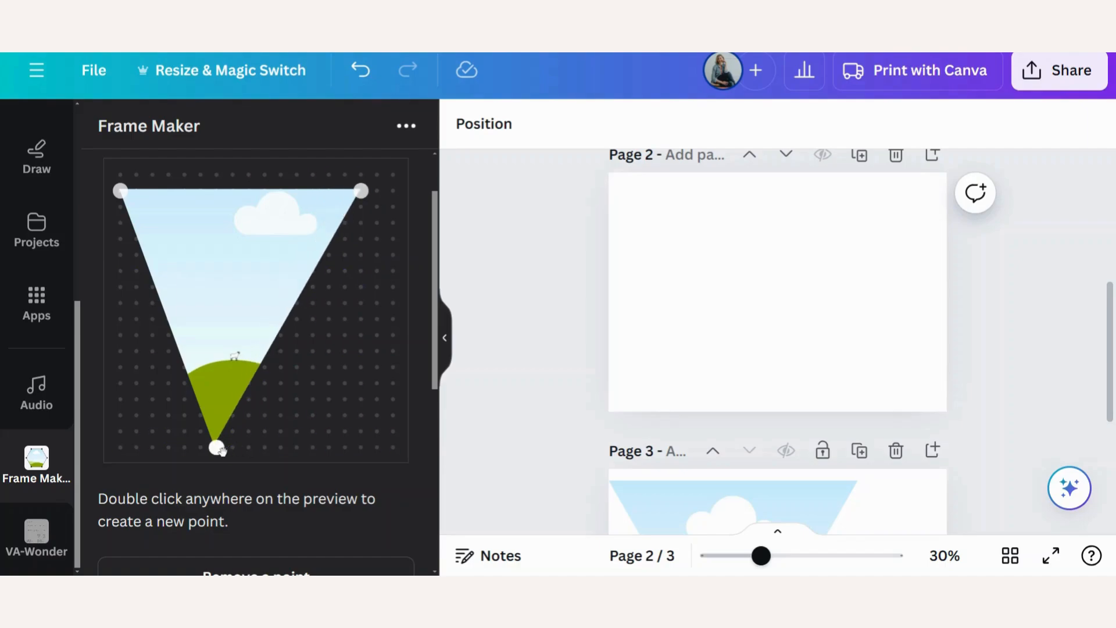
{"action": "left_click_drag", "start_coordinate": [217, 447], "coordinate": [249, 447]}
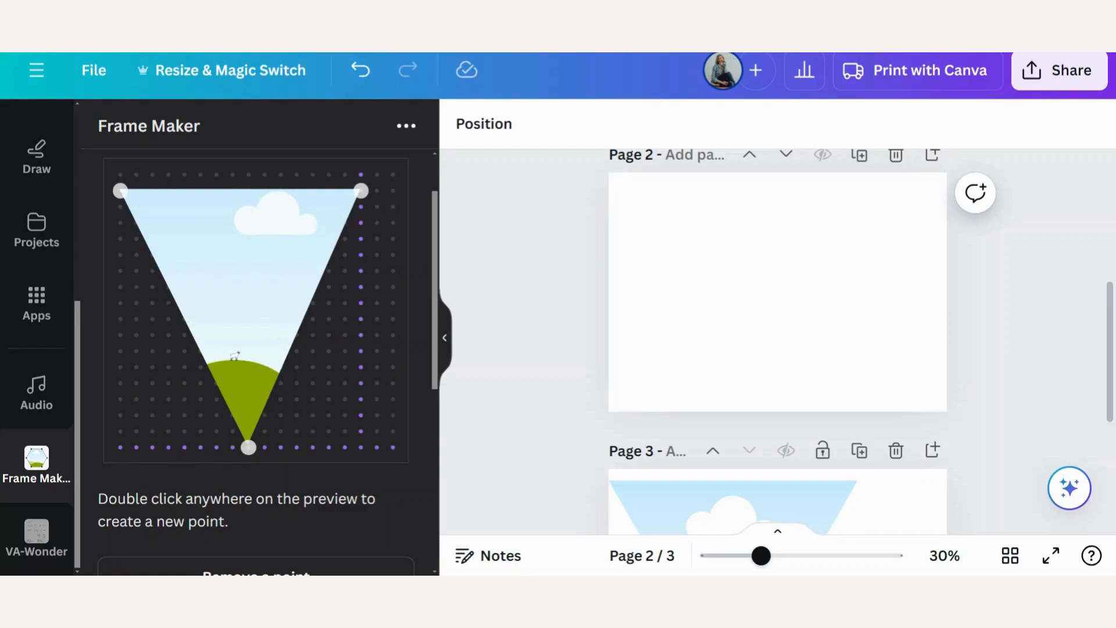
- Add the upside-down triangle frame to page 2 and enlarge it at the left edge to nearly the full page height
{"action": "scroll", "coordinate": [295, 563], "scroll_direction": "down", "scroll_amount": 7}
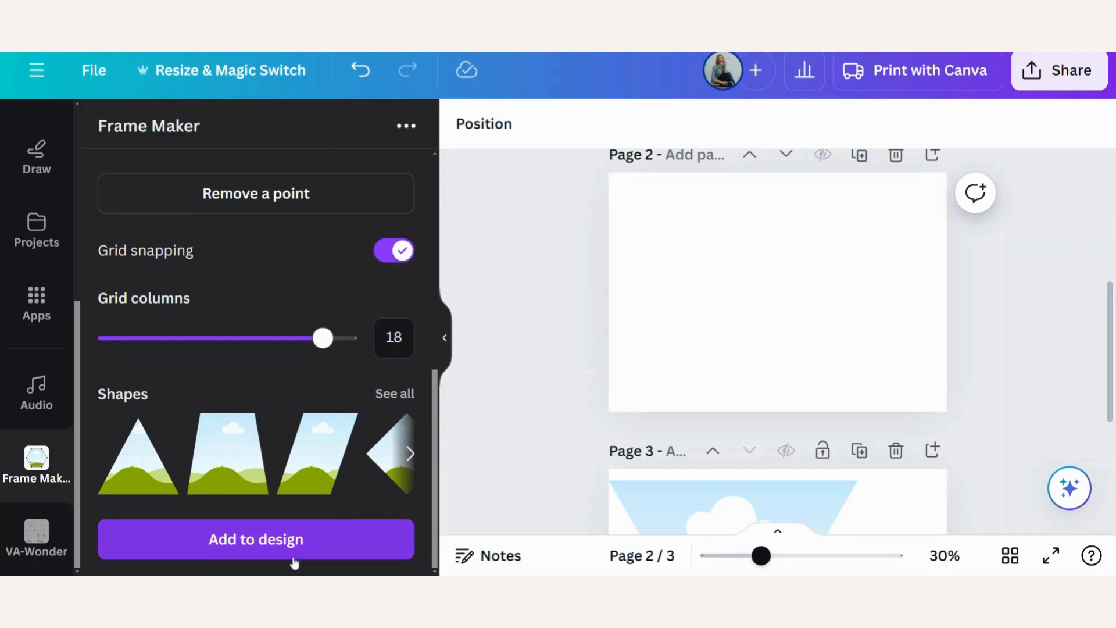
{"action": "left_click", "coordinate": [274, 541]}
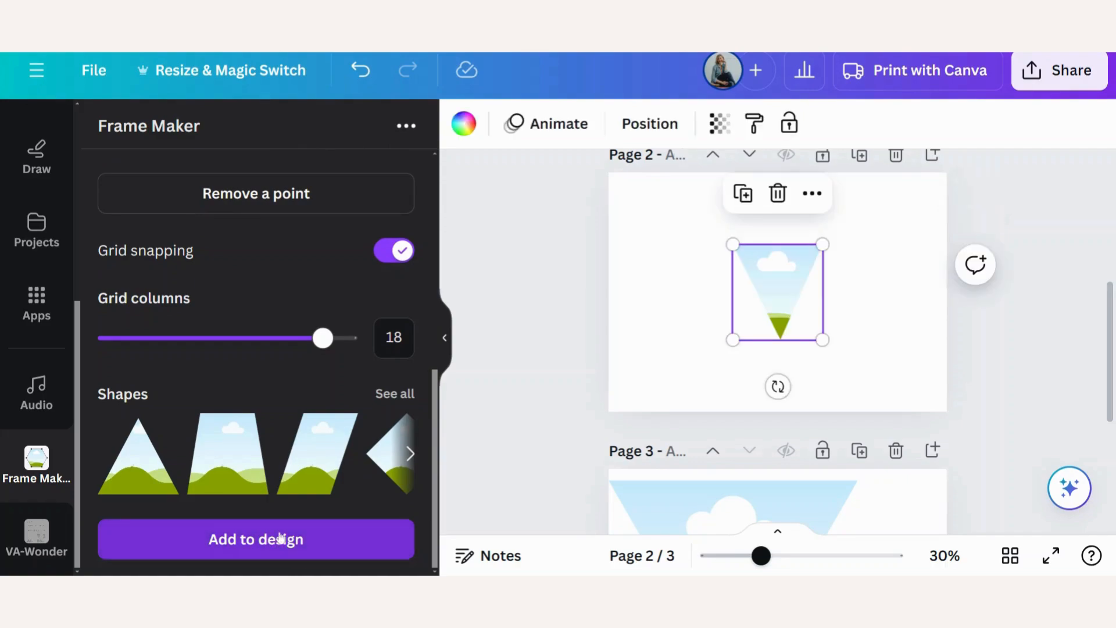
{"action": "left_click_drag", "start_coordinate": [734, 245], "coordinate": [650, 221]}
{"action": "left_click_drag", "start_coordinate": [679, 339], "coordinate": [630, 413]}
- Duplicate the triangle frame, turn the copy to point upward, and fit it beside the original on the right of the page
{"action": "right_click", "coordinate": [711, 300]}
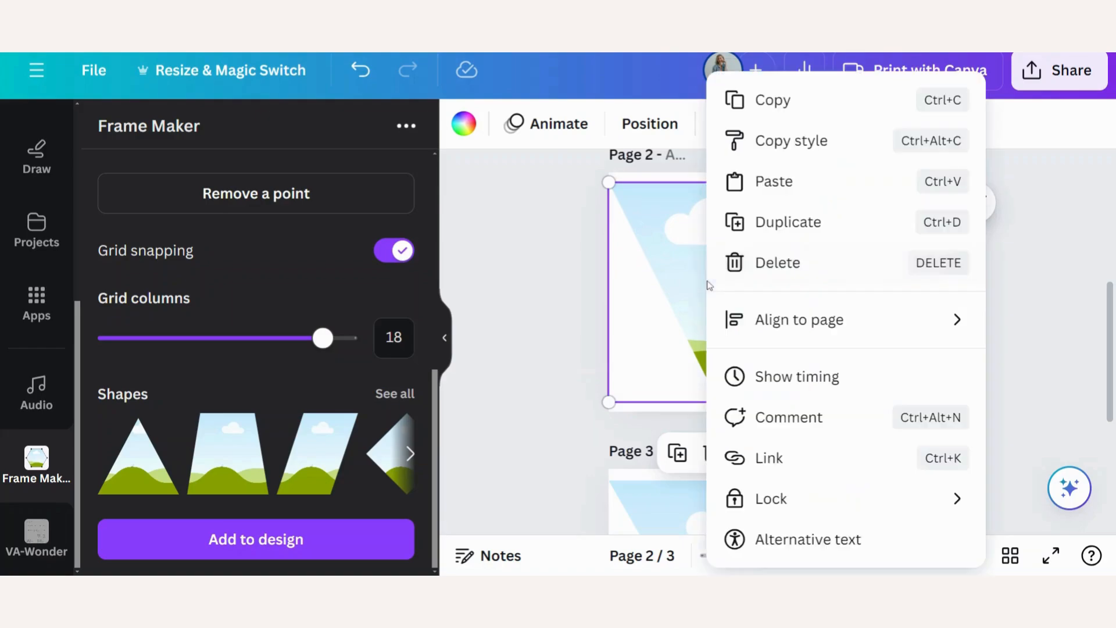
{"action": "left_click", "coordinate": [774, 227]}
{"action": "left_click_drag", "start_coordinate": [744, 242], "coordinate": [809, 245]}
{"action": "left_click_drag", "start_coordinate": [934, 301], "coordinate": [664, 309]}
{"action": "left_click_drag", "start_coordinate": [820, 339], "coordinate": [851, 330]}
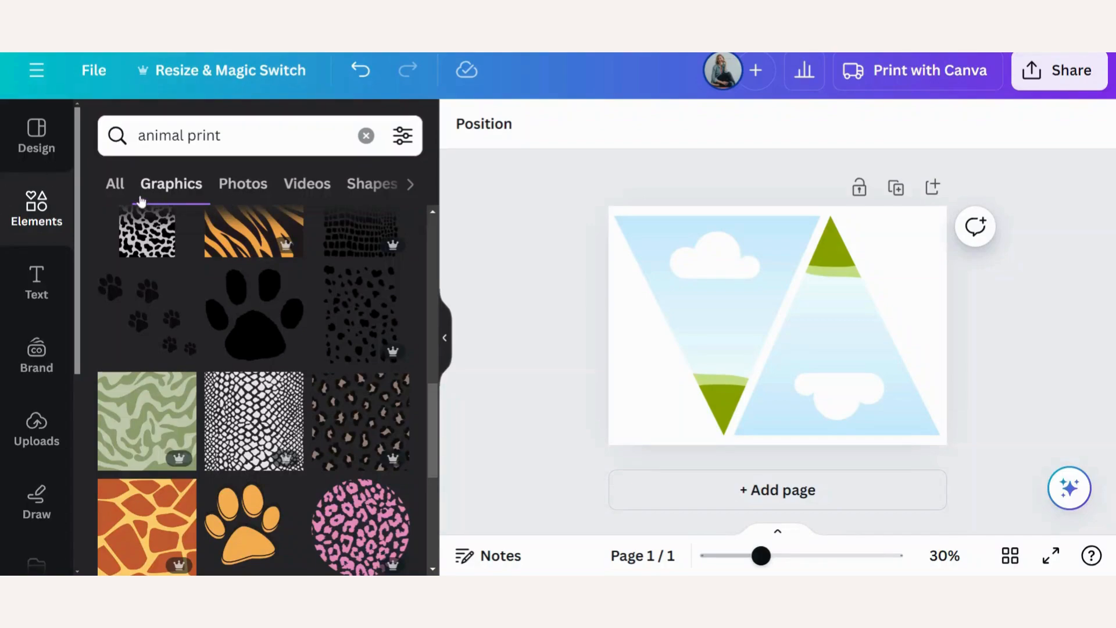
- Fill the left triangle frame with the leopard print photo from the animal print results
{"action": "scroll", "coordinate": [220, 274], "scroll_direction": "down", "scroll_amount": 5}
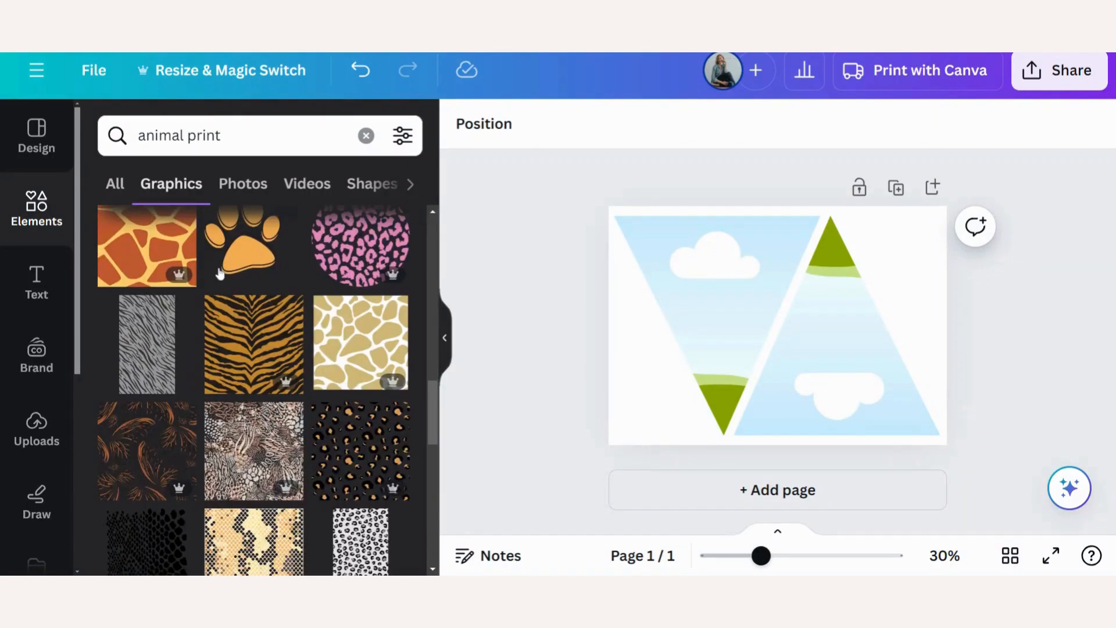
{"action": "scroll", "coordinate": [221, 273], "scroll_direction": "up", "scroll_amount": 5}
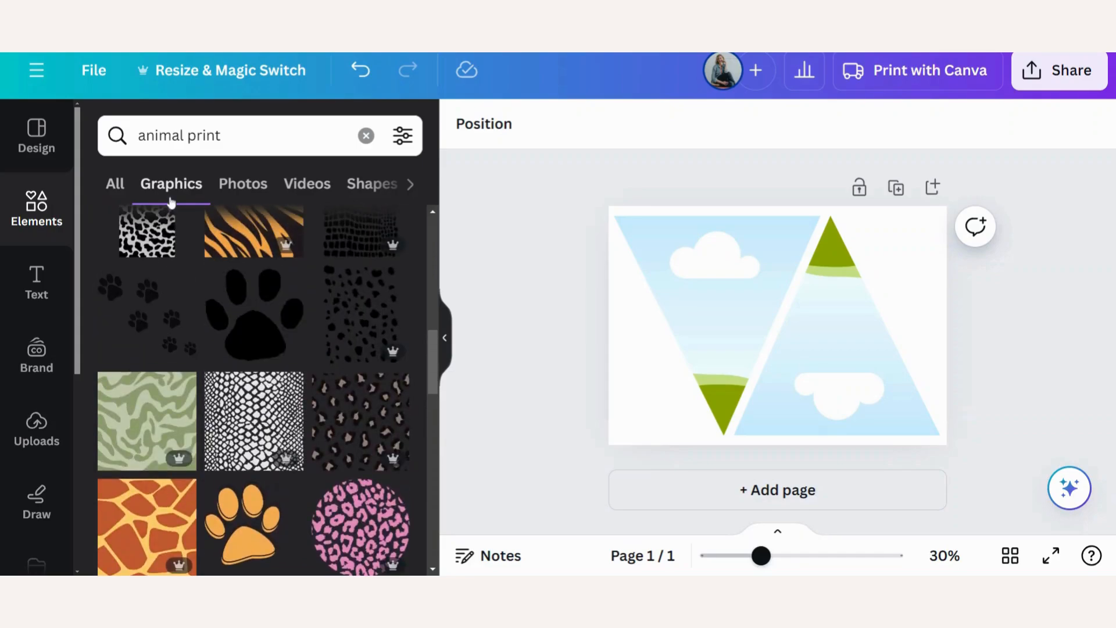
{"action": "left_click", "coordinate": [237, 186]}
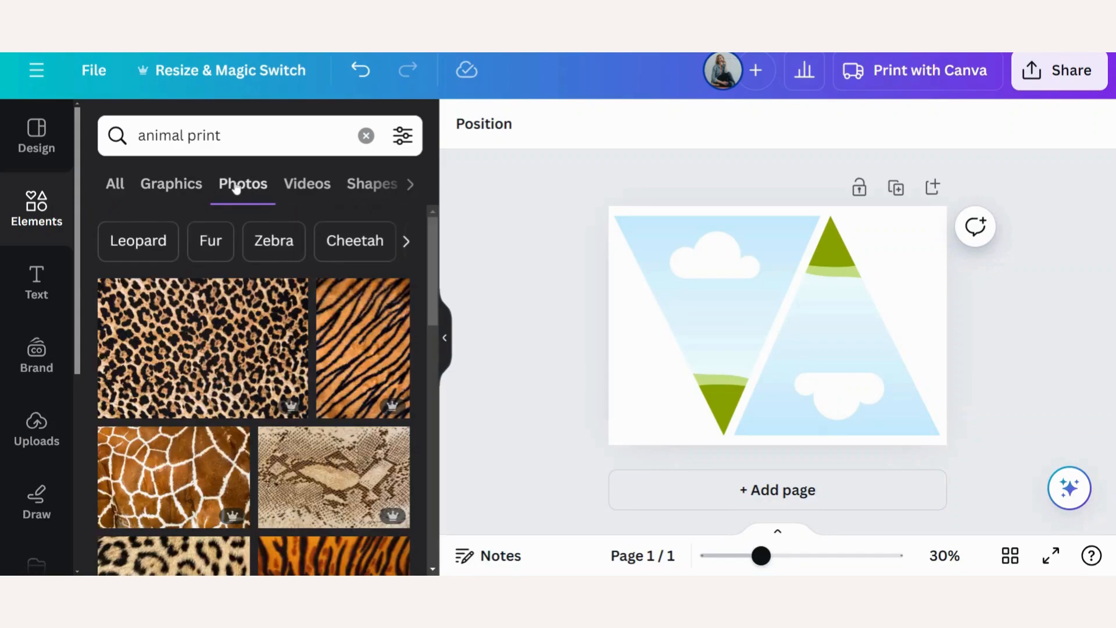
{"action": "scroll", "coordinate": [265, 486], "scroll_direction": "down", "scroll_amount": 2}
{"action": "scroll", "coordinate": [265, 486], "scroll_direction": "up", "scroll_amount": 2}
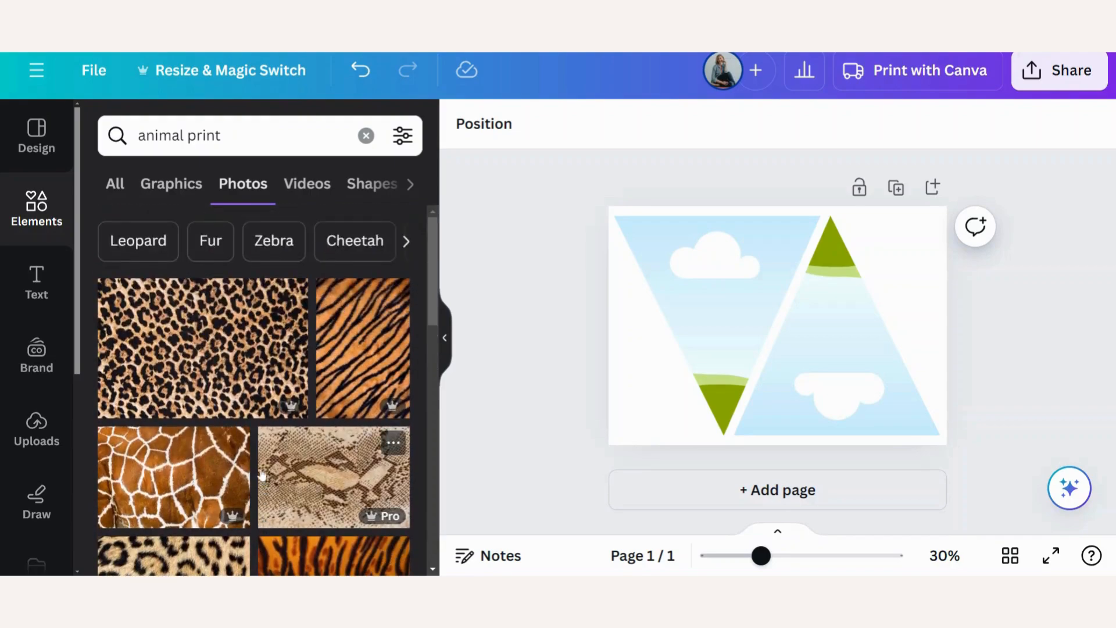
{"action": "left_click_drag", "start_coordinate": [201, 326], "coordinate": [679, 289]}
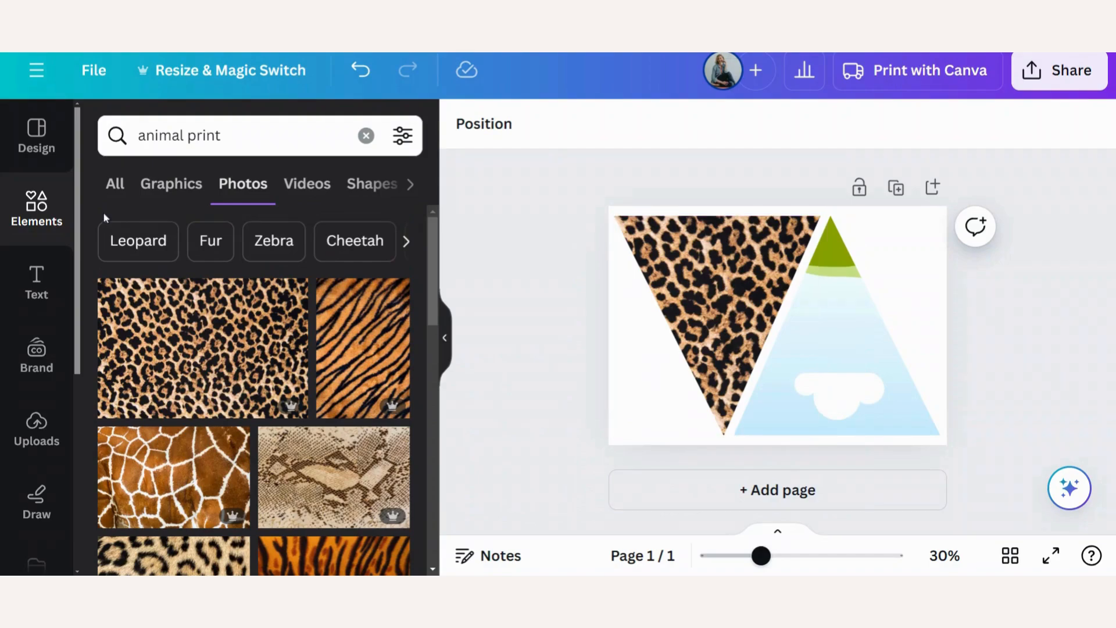
- Replace the left frame's fill with the beige leopard print graphic from the animal print results
{"action": "left_click", "coordinate": [168, 187]}
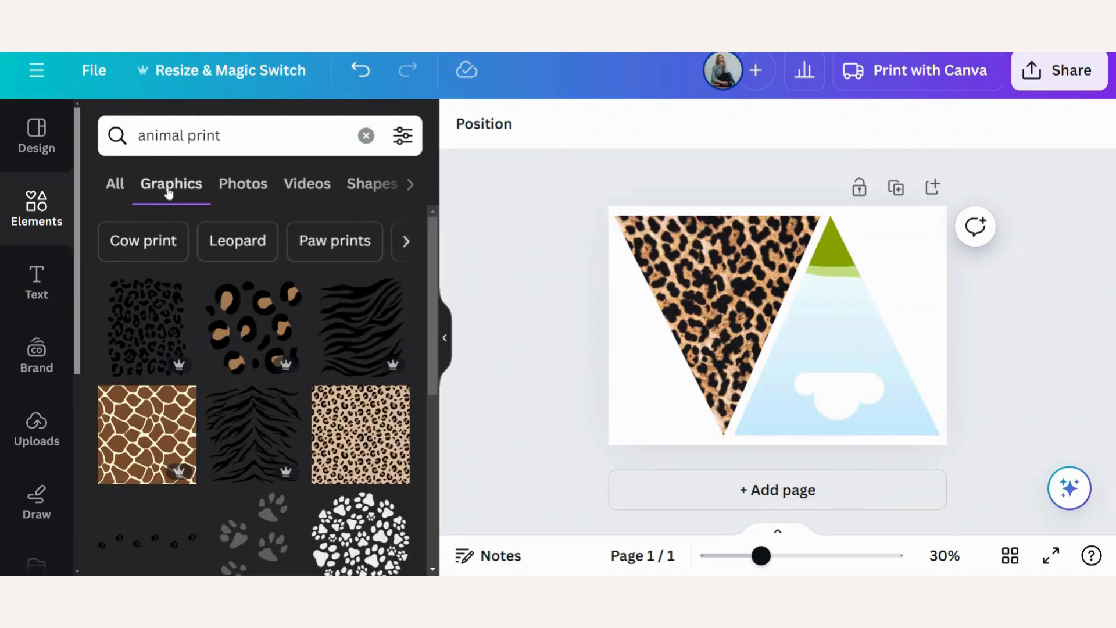
{"action": "scroll", "coordinate": [206, 428], "scroll_direction": "down", "scroll_amount": 3}
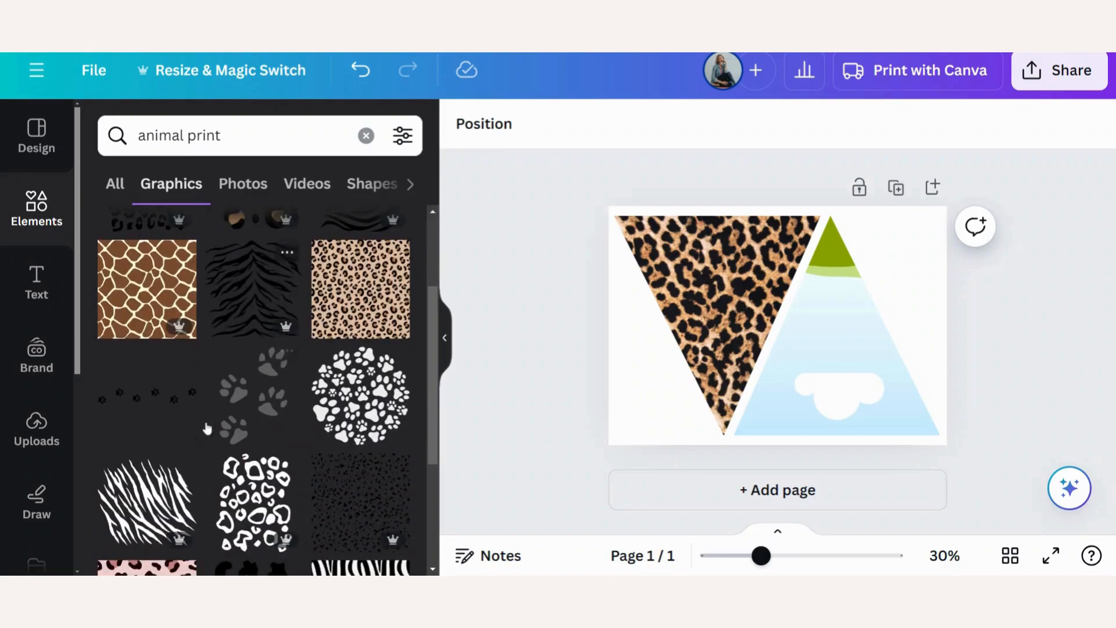
{"action": "left_click_drag", "start_coordinate": [366, 285], "coordinate": [674, 291]}
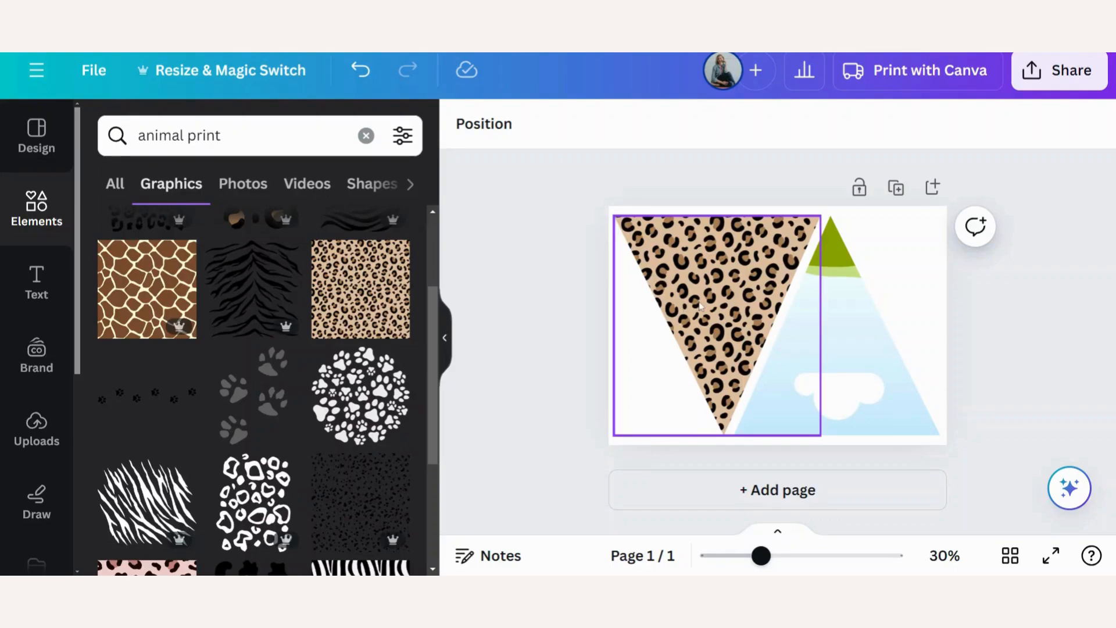
- Add a heading text to the page reading "F"
{"action": "left_click", "coordinate": [37, 285]}
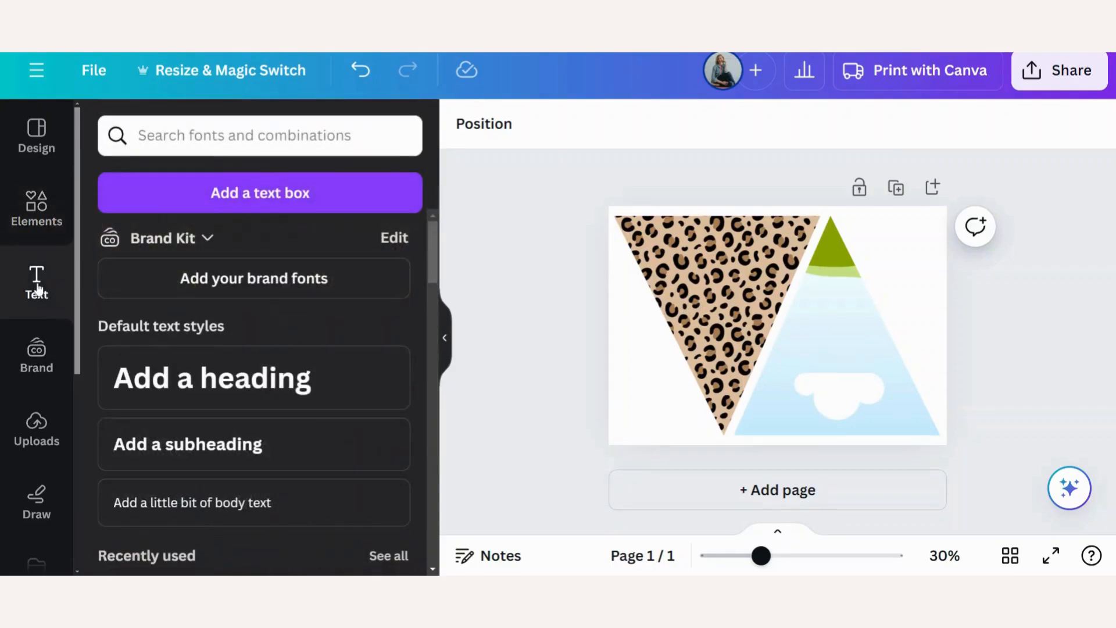
{"action": "left_click", "coordinate": [217, 384]}
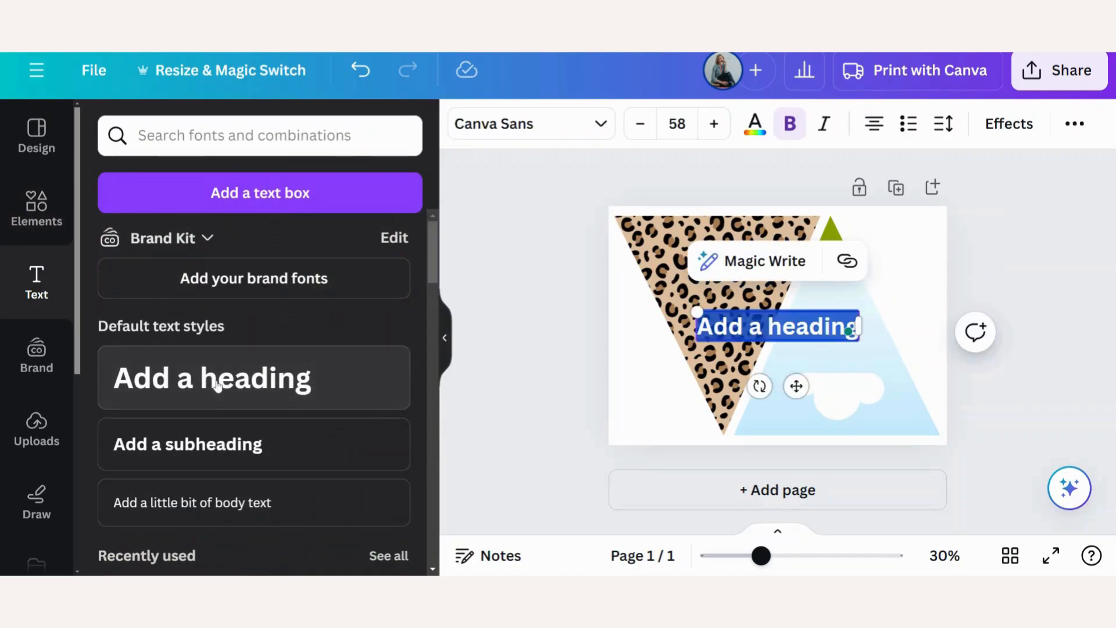
{"action": "type", "text": "E"}
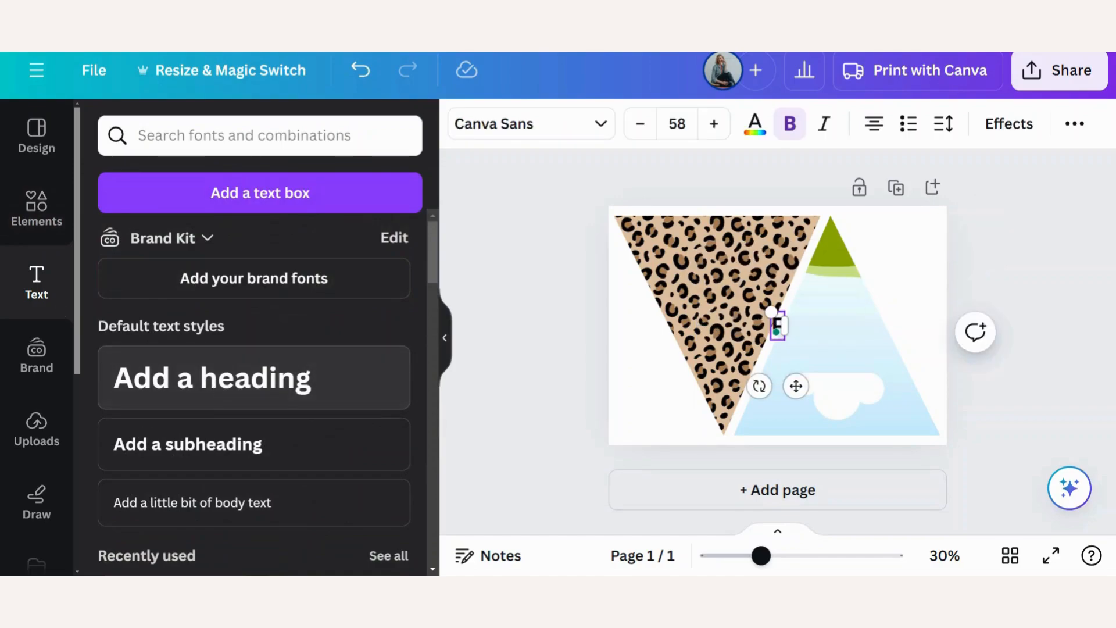
- Set the letter F in the Lovelo font and enlarge it to size 191
{"action": "left_click", "coordinate": [532, 125]}
{"action": "scroll", "coordinate": [210, 435], "scroll_direction": "down", "scroll_amount": 3}
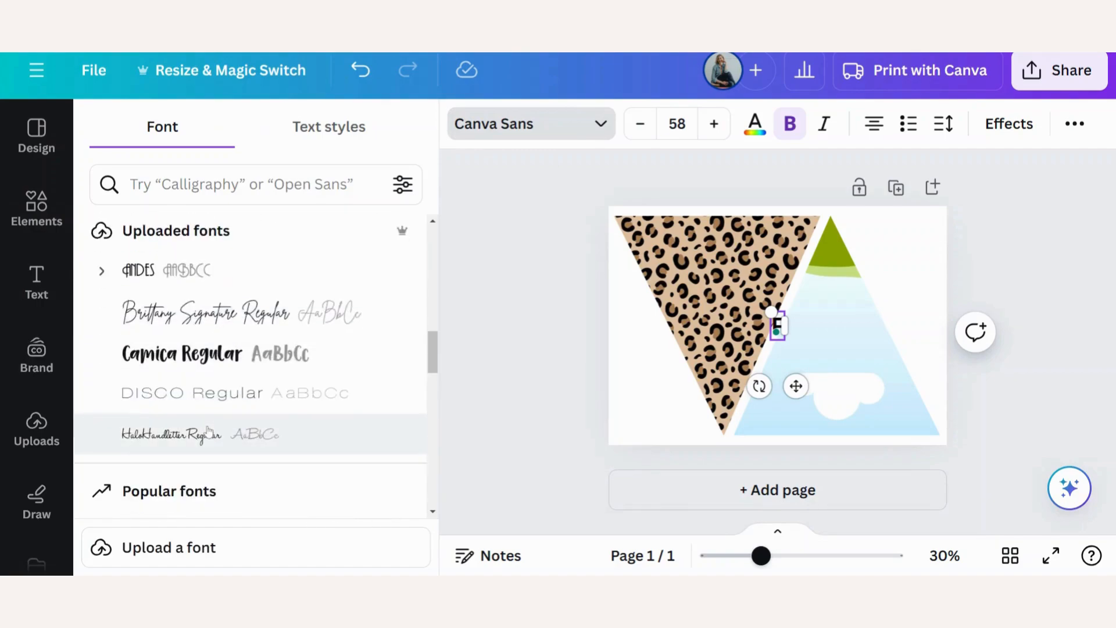
{"action": "scroll", "coordinate": [209, 433], "scroll_direction": "up", "scroll_amount": 4}
{"action": "left_click", "coordinate": [241, 185]}
{"action": "type", "text": "lov"}
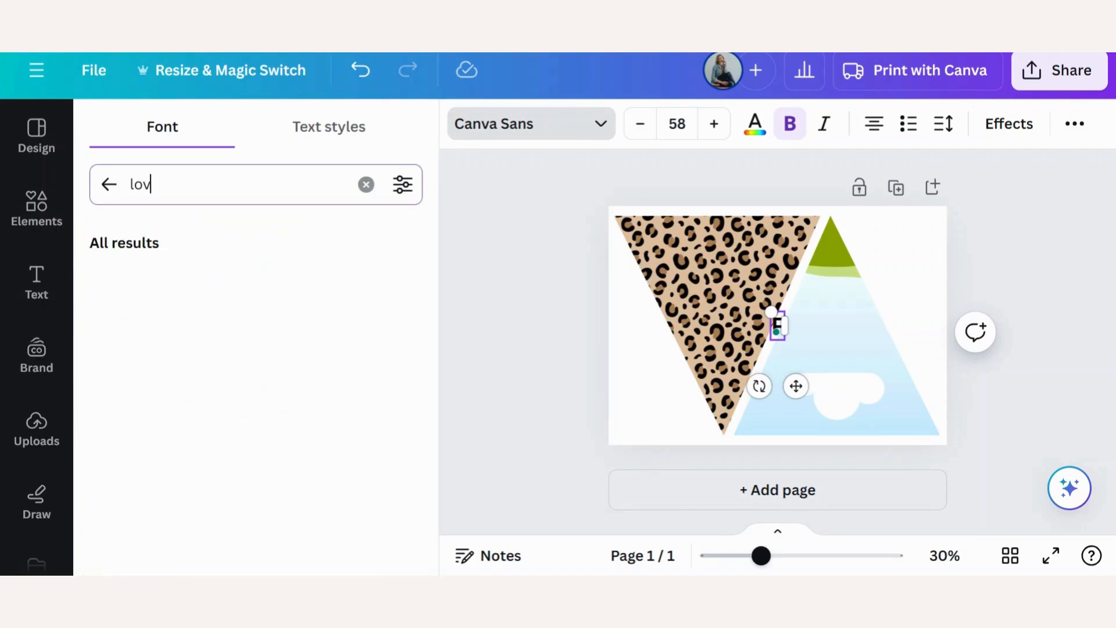
{"action": "left_click", "coordinate": [175, 282]}
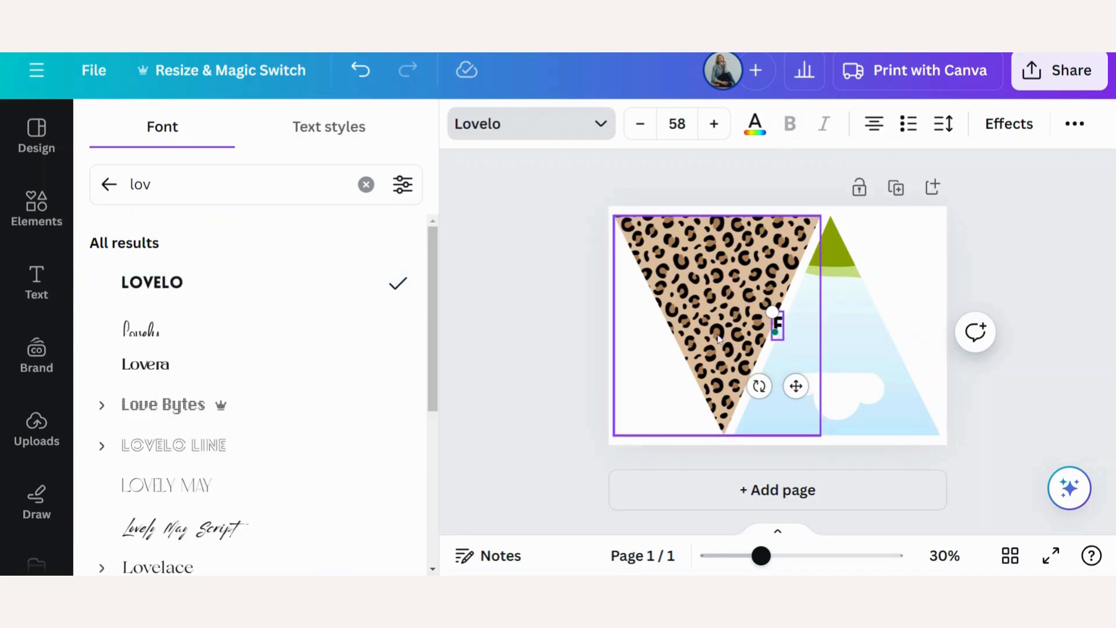
{"action": "left_click_drag", "start_coordinate": [773, 312], "coordinate": [747, 248]}
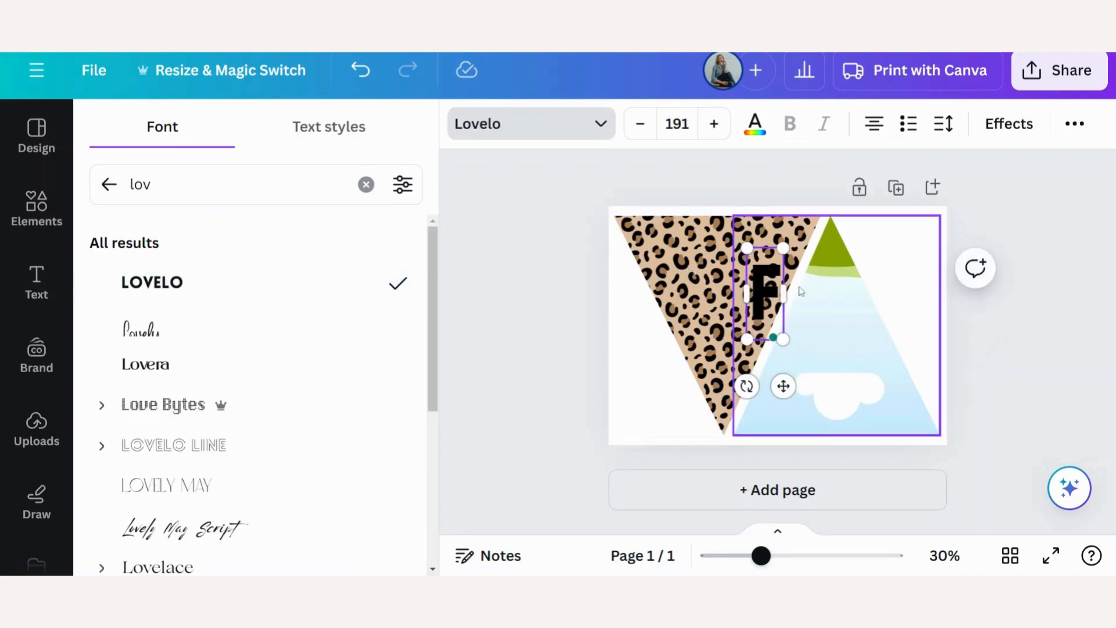
- Enlarge the letter F to size 243 and centre it on the leopard print triangle
{"action": "left_click", "coordinate": [991, 312]}
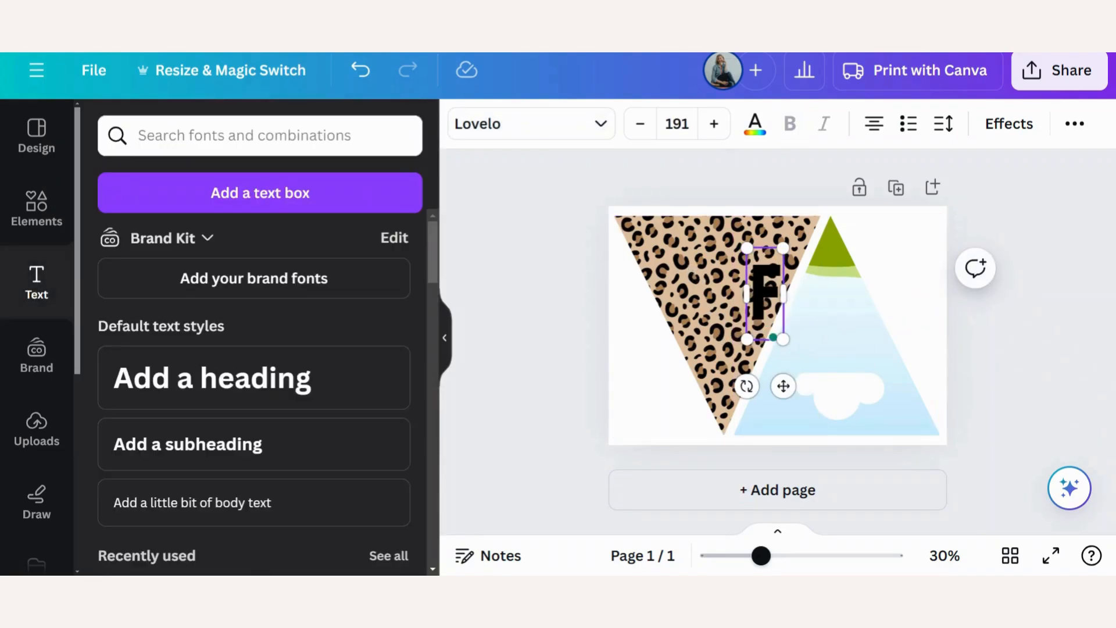
{"action": "left_click", "coordinate": [1090, 381]}
{"action": "left_click_drag", "start_coordinate": [758, 298], "coordinate": [719, 308]}
{"action": "left_click_drag", "start_coordinate": [746, 262], "coordinate": [755, 238]}
{"action": "left_click_drag", "start_coordinate": [728, 306], "coordinate": [715, 307]}
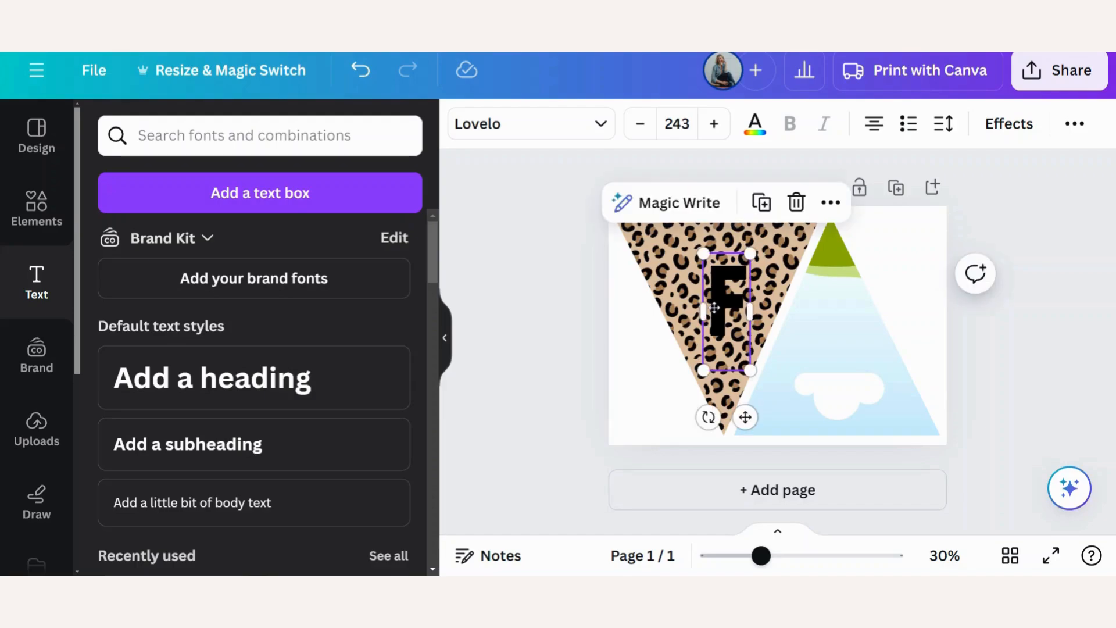
- Apply the Shadow effect to the letter F and set its colour to white (#ffffff)
{"action": "left_click", "coordinate": [1002, 132]}
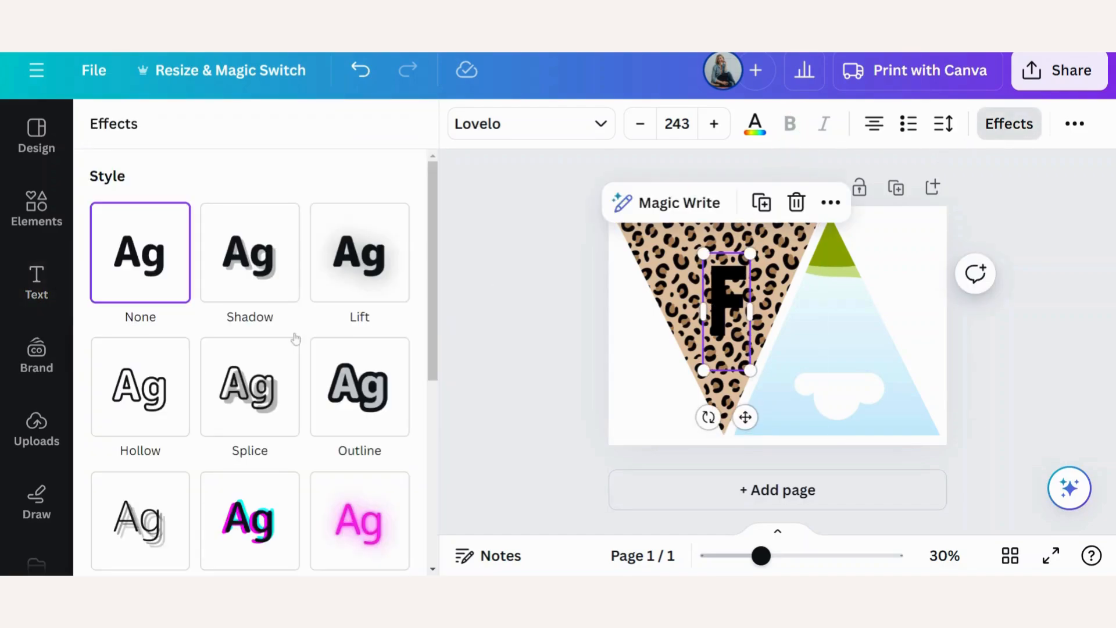
{"action": "left_click", "coordinate": [250, 291]}
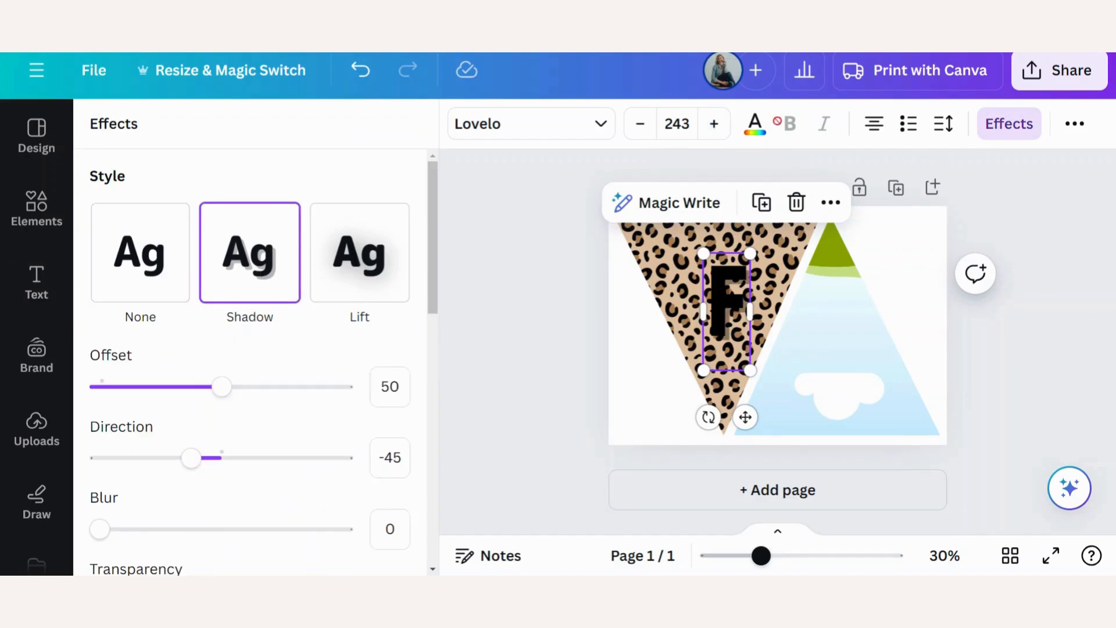
{"action": "left_click", "coordinate": [755, 132]}
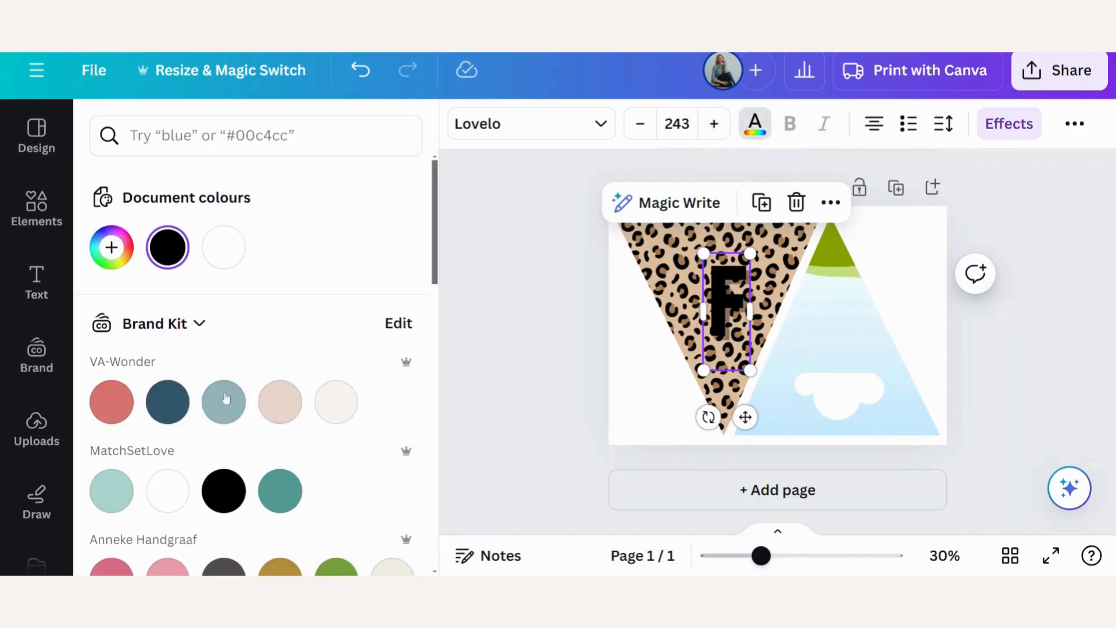
{"action": "left_click", "coordinate": [225, 249]}
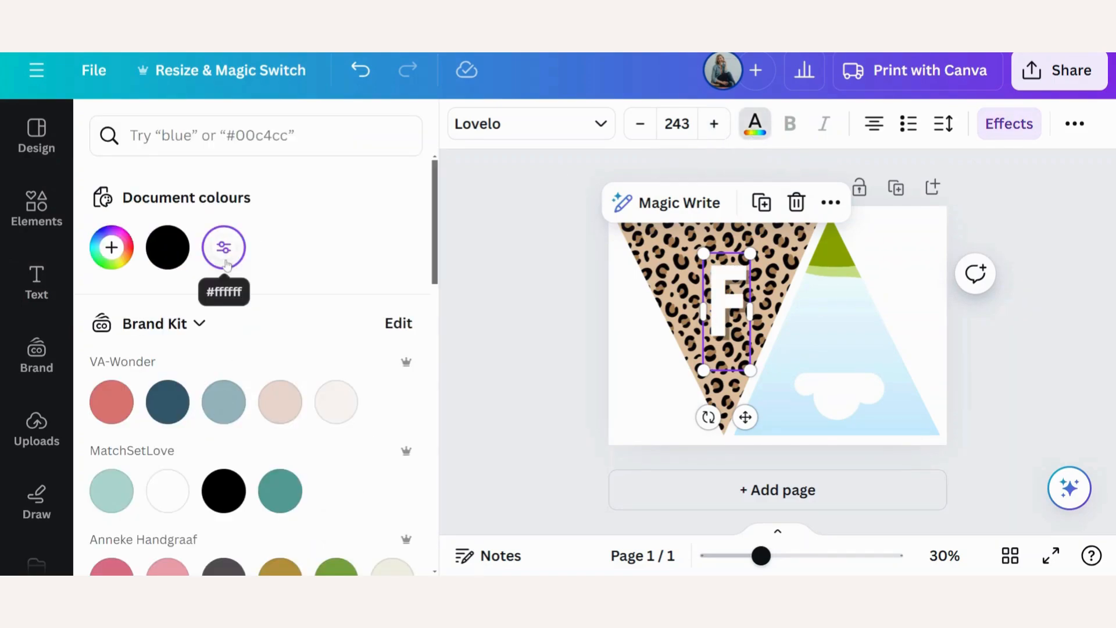
{"action": "left_click", "coordinate": [505, 400]}
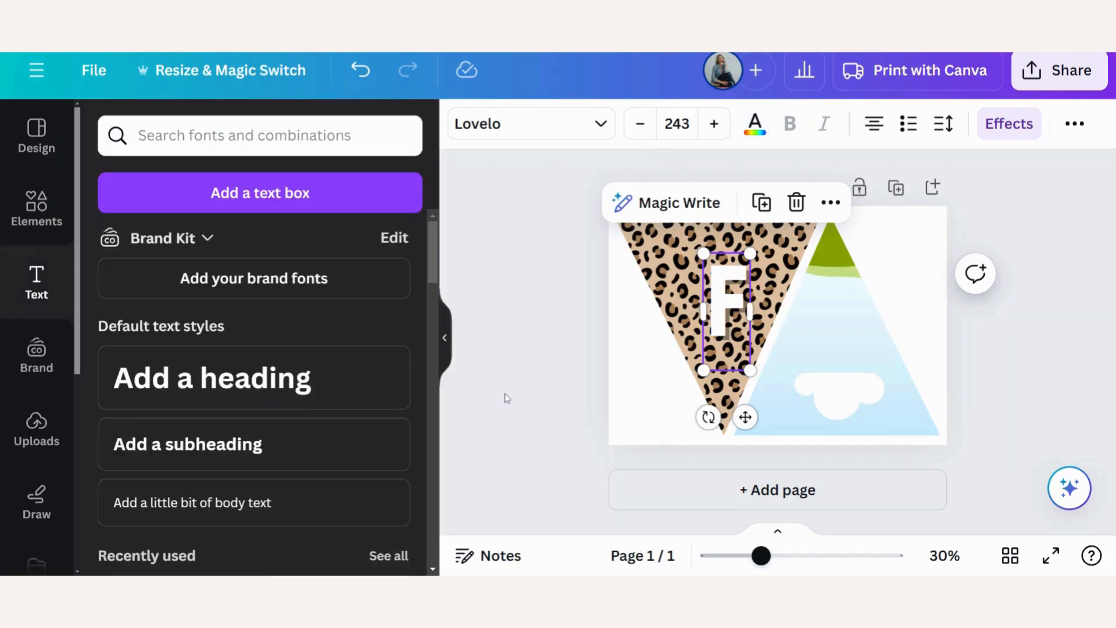
{"action": "left_click", "coordinate": [1024, 349]}
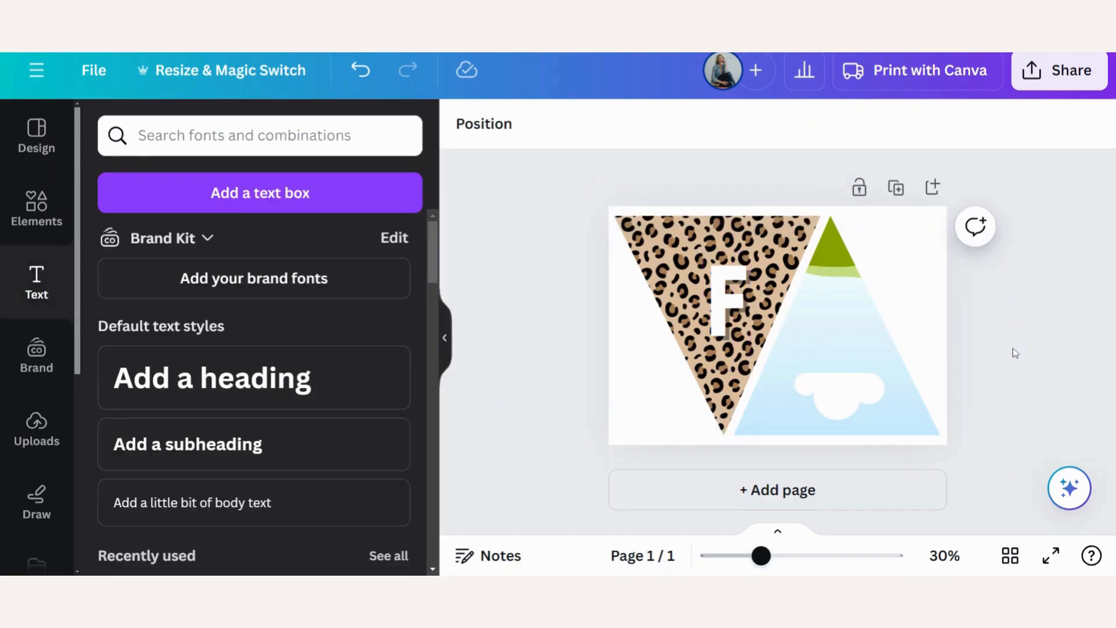
- Delete the empty right triangle frame and group the leopard print triangle with its letter F
{"action": "left_click", "coordinate": [846, 383]}
{"action": "key", "text": "Delete"}
{"action": "left_click_drag", "start_coordinate": [576, 195], "coordinate": [854, 445]}
{"action": "left_click", "coordinate": [728, 490]}
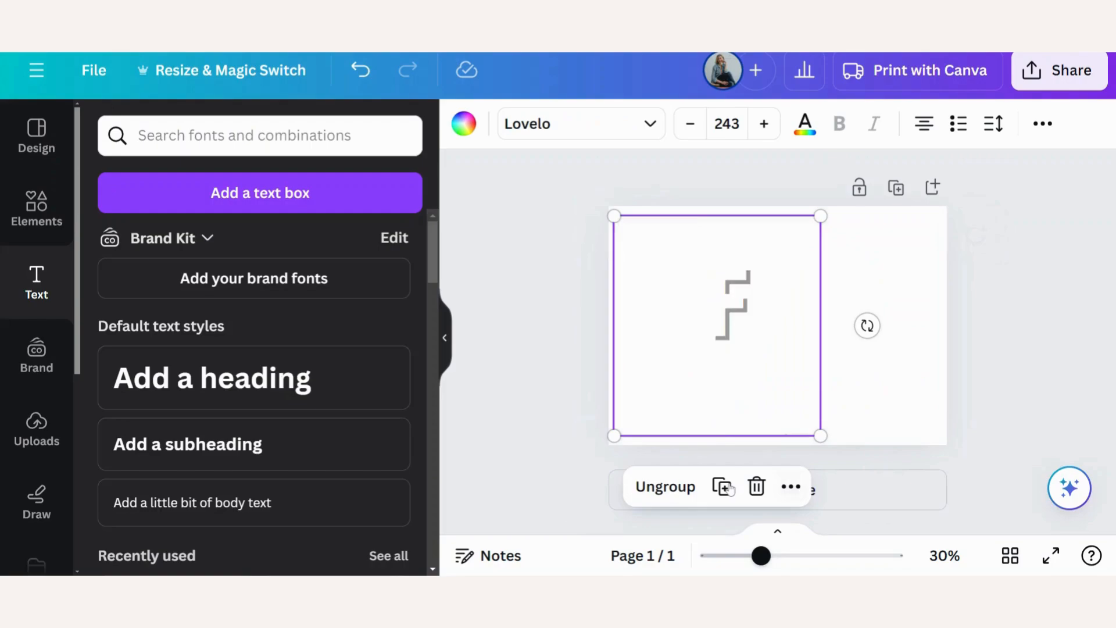
- Duplicate the leopard triangle group, rotate the copy upside down and fit it beside the original triangle
{"action": "right_click", "coordinate": [734, 246]}
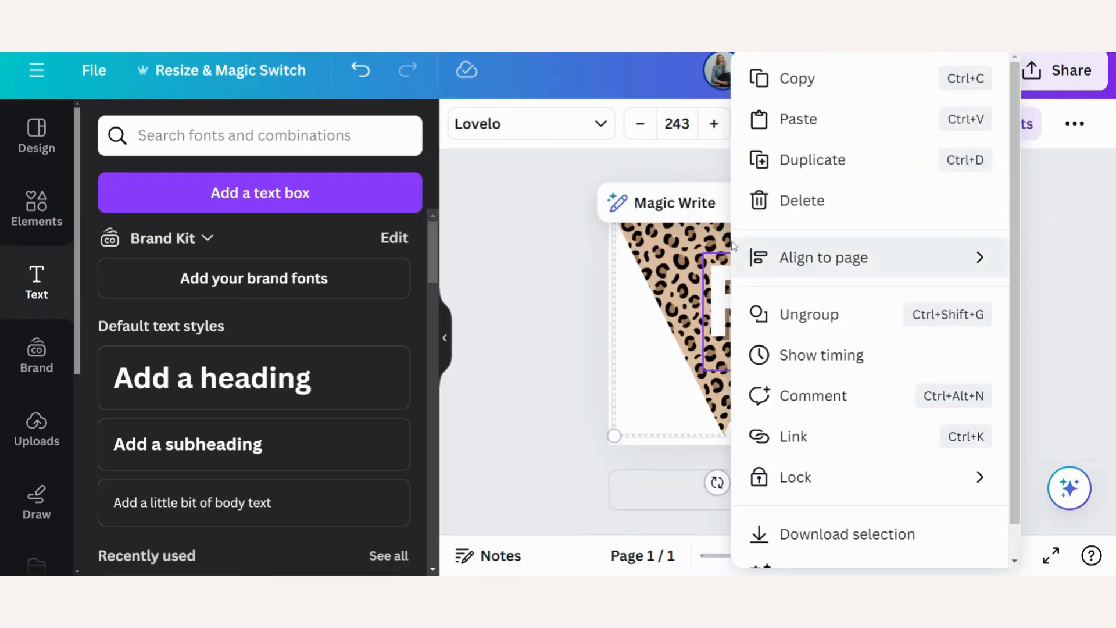
{"action": "left_click", "coordinate": [819, 160]}
{"action": "left_click_drag", "start_coordinate": [757, 259], "coordinate": [867, 257]}
{"action": "left_click_drag", "start_coordinate": [982, 326], "coordinate": [540, 321]}
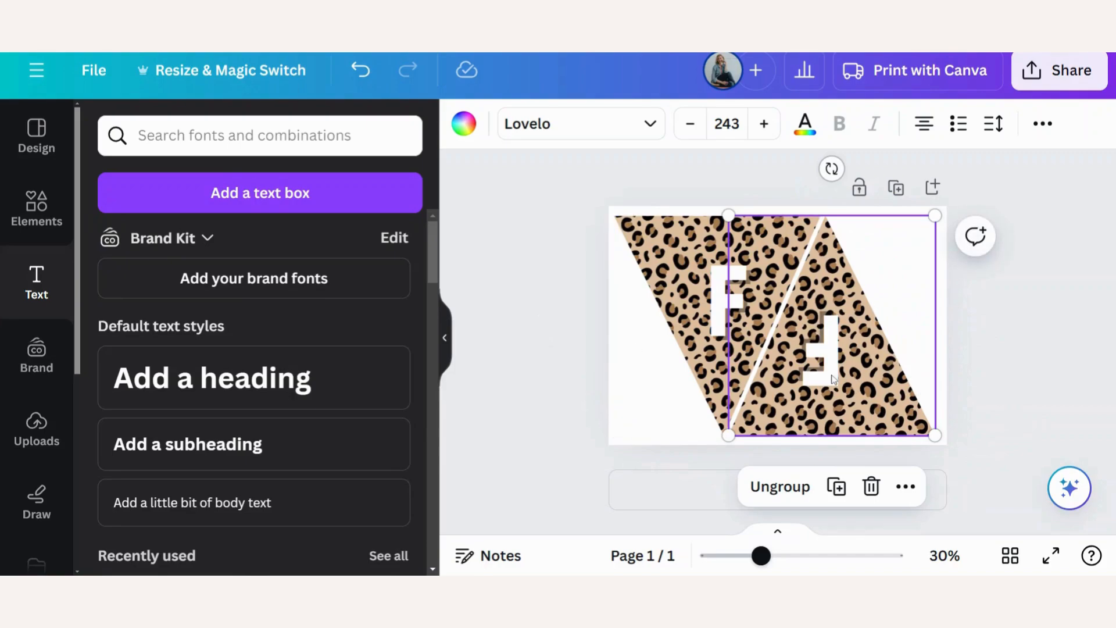
{"action": "left_click", "coordinate": [1015, 368]}
- Ungroup the rotated copy and fill its triangle frame with the black wavy zebra print graphic from the animal print results
{"action": "left_click", "coordinate": [873, 398]}
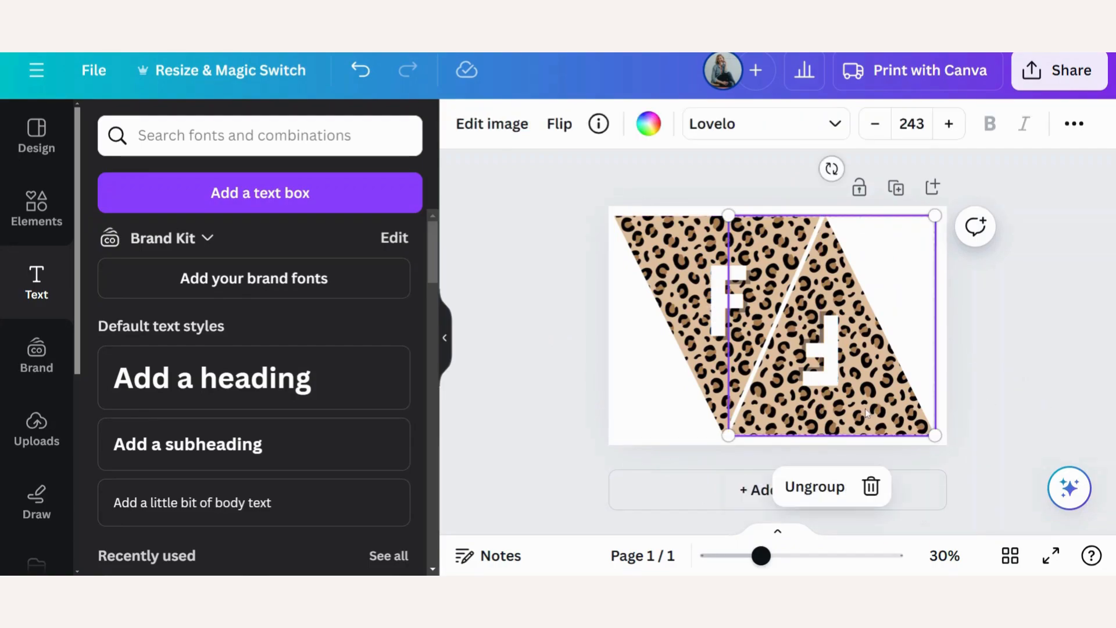
{"action": "left_click", "coordinate": [817, 488]}
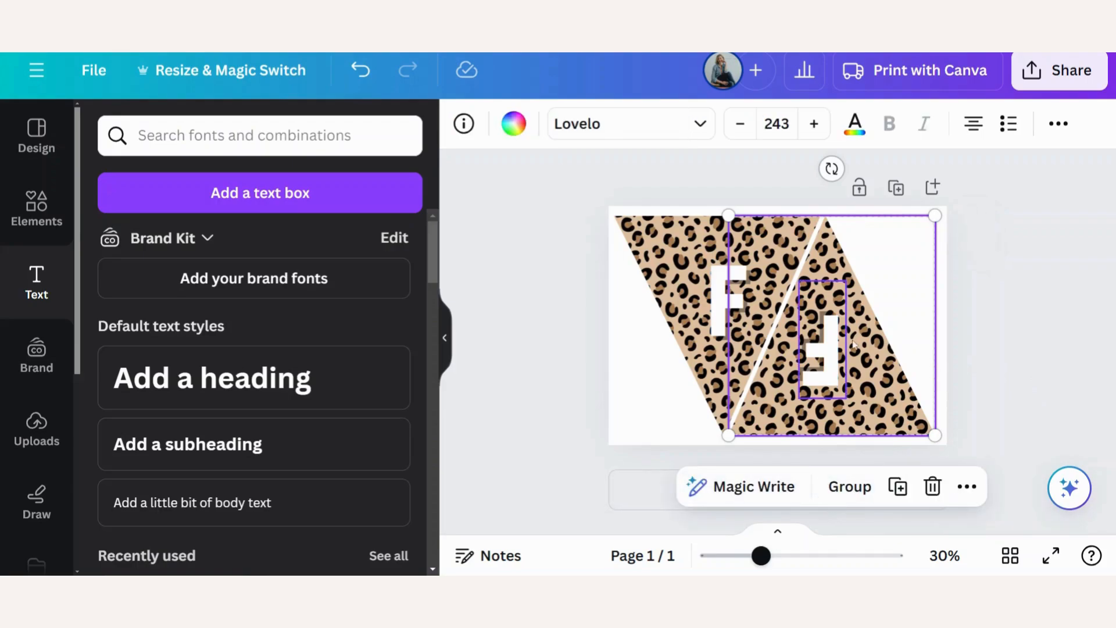
{"action": "left_click", "coordinate": [39, 218]}
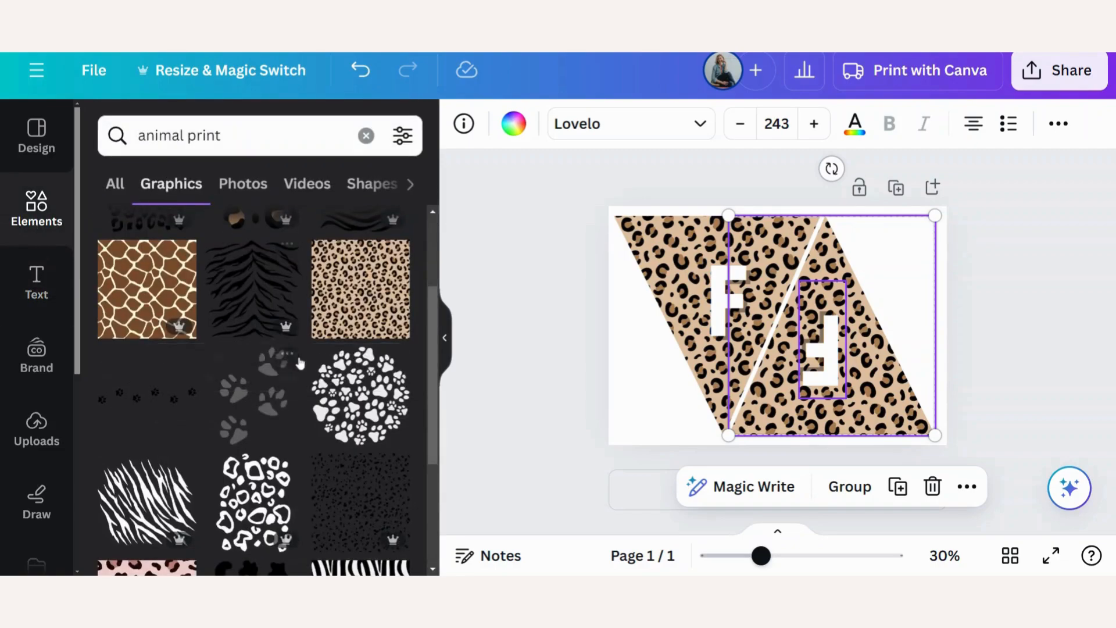
{"action": "scroll", "coordinate": [299, 364], "scroll_direction": "up", "scroll_amount": 3}
{"action": "left_click_drag", "start_coordinate": [344, 331], "coordinate": [774, 392]}
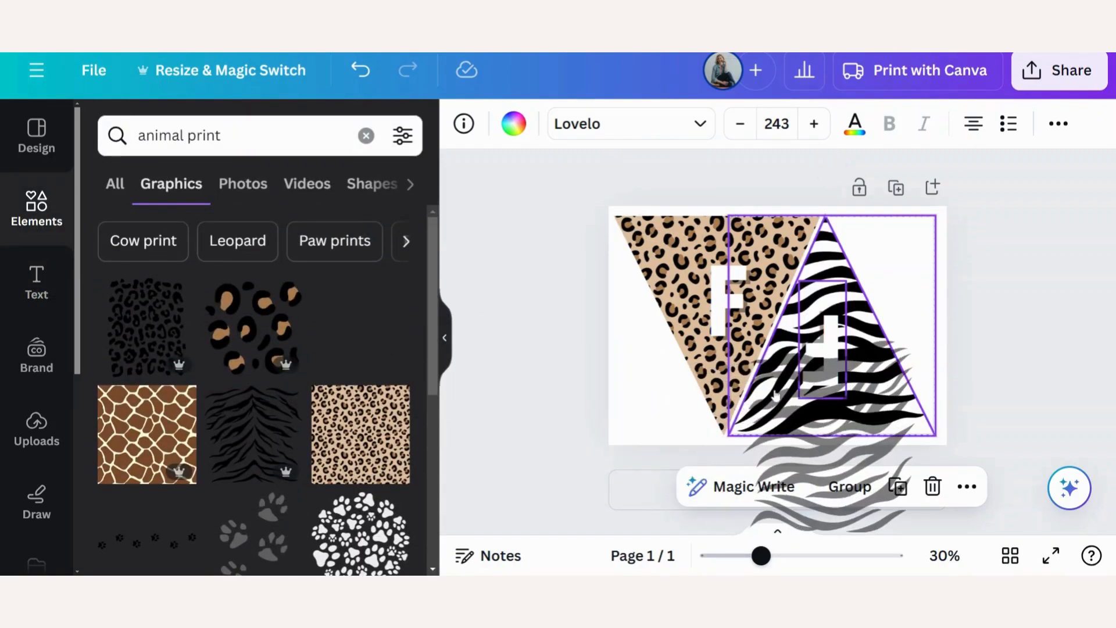
{"action": "left_click", "coordinate": [992, 366]}
- Recolour the upside-down letter on the zebra triangle with the light beige from the leopard print's photo colours
{"action": "left_click", "coordinate": [826, 377]}
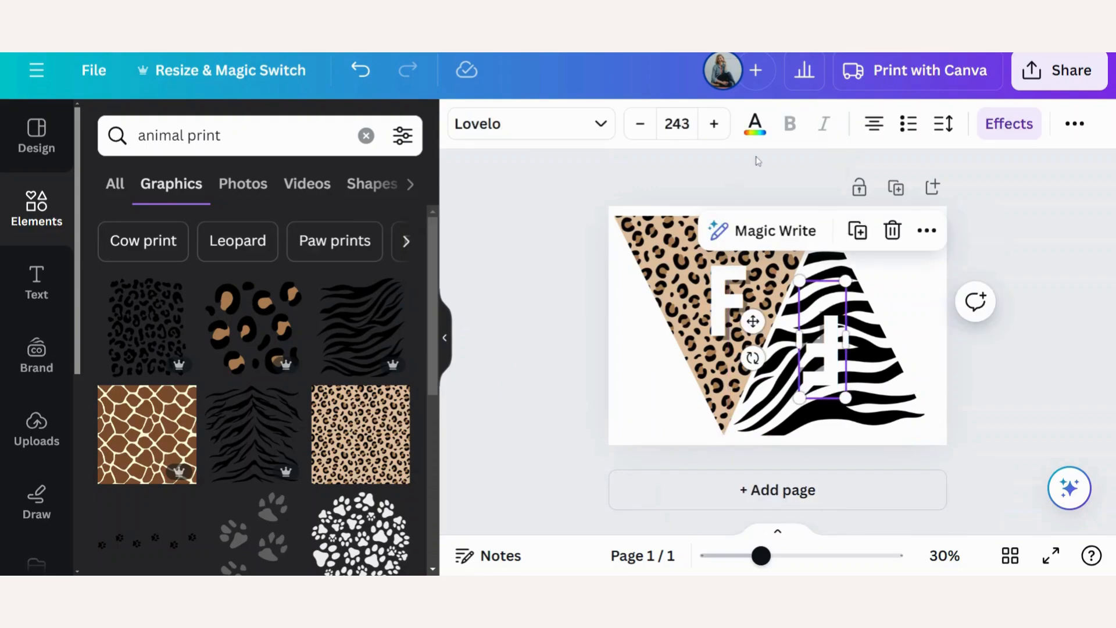
{"action": "left_click", "coordinate": [754, 123]}
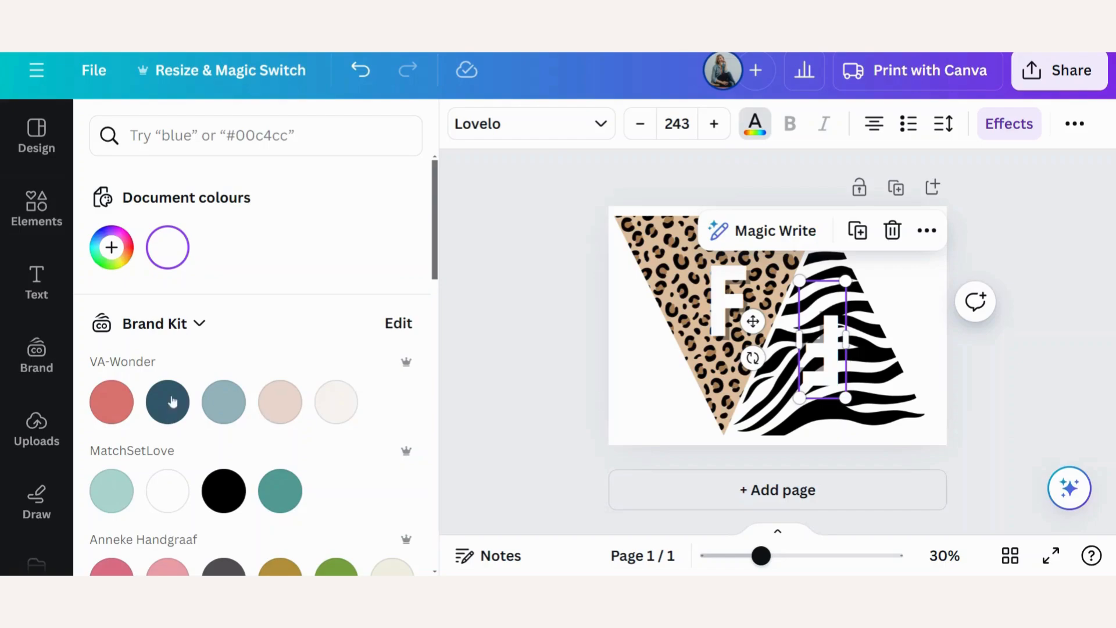
{"action": "scroll", "coordinate": [167, 416], "scroll_direction": "down", "scroll_amount": 7}
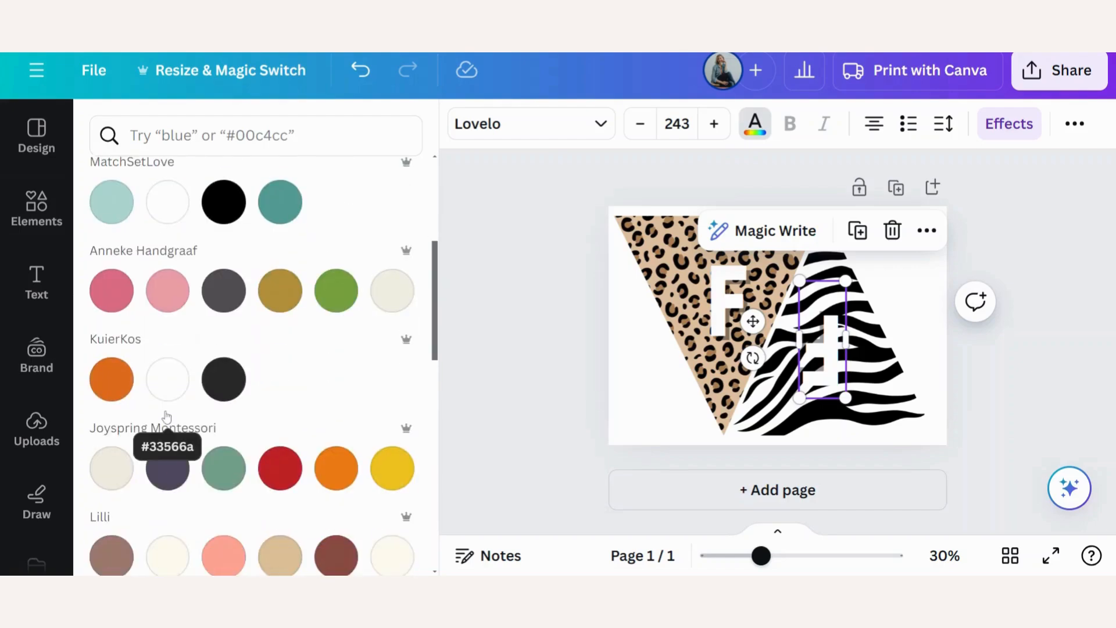
{"action": "left_click", "coordinate": [119, 410]}
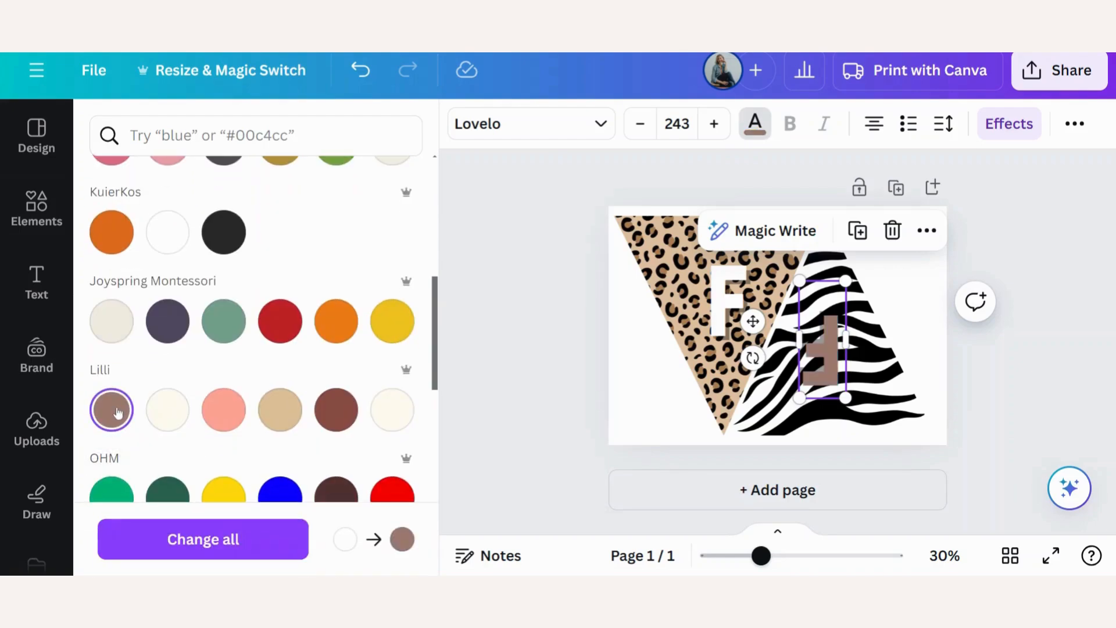
{"action": "scroll", "coordinate": [119, 410], "scroll_direction": "down", "scroll_amount": 6}
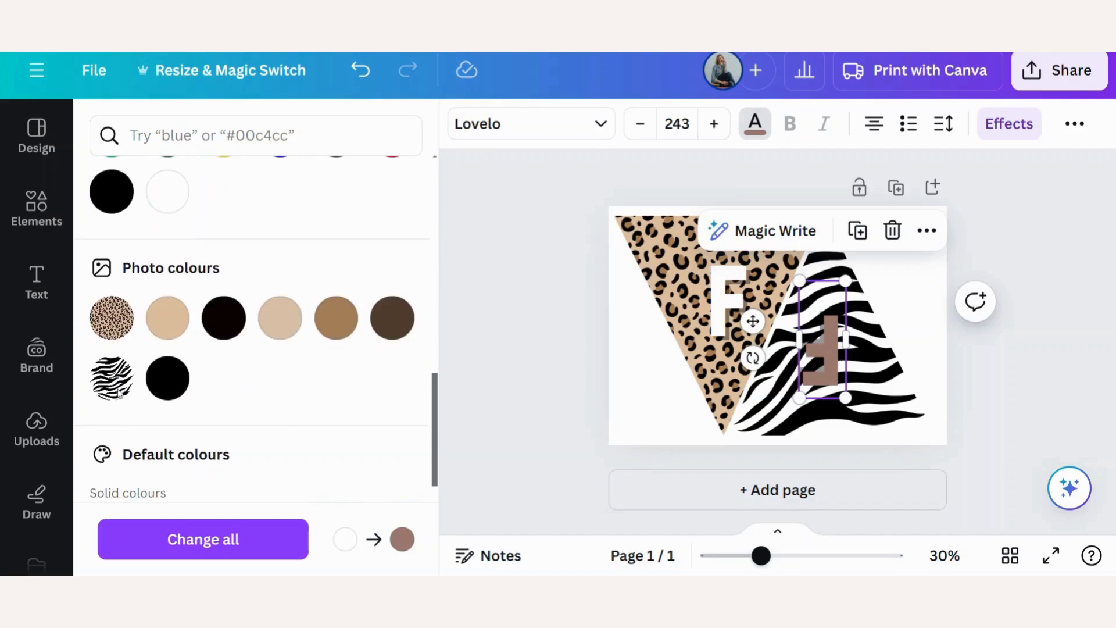
{"action": "left_click", "coordinate": [169, 330]}
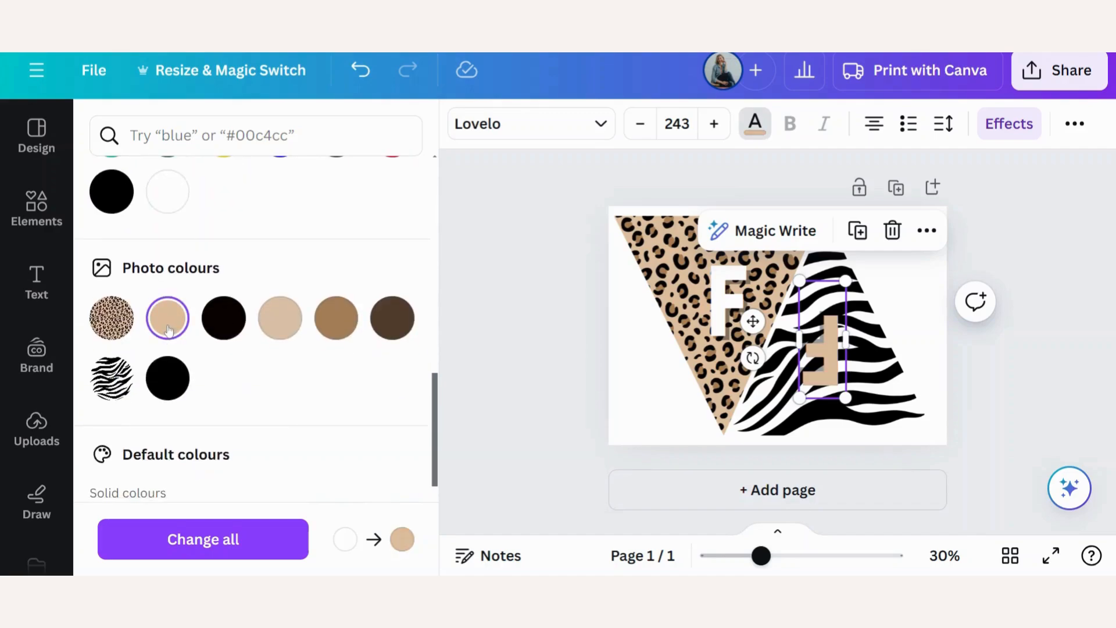
- Replace the upside-down letter with "R" and nudge it right to centre it in the zebra print triangle
{"action": "double_click", "coordinate": [833, 370]}
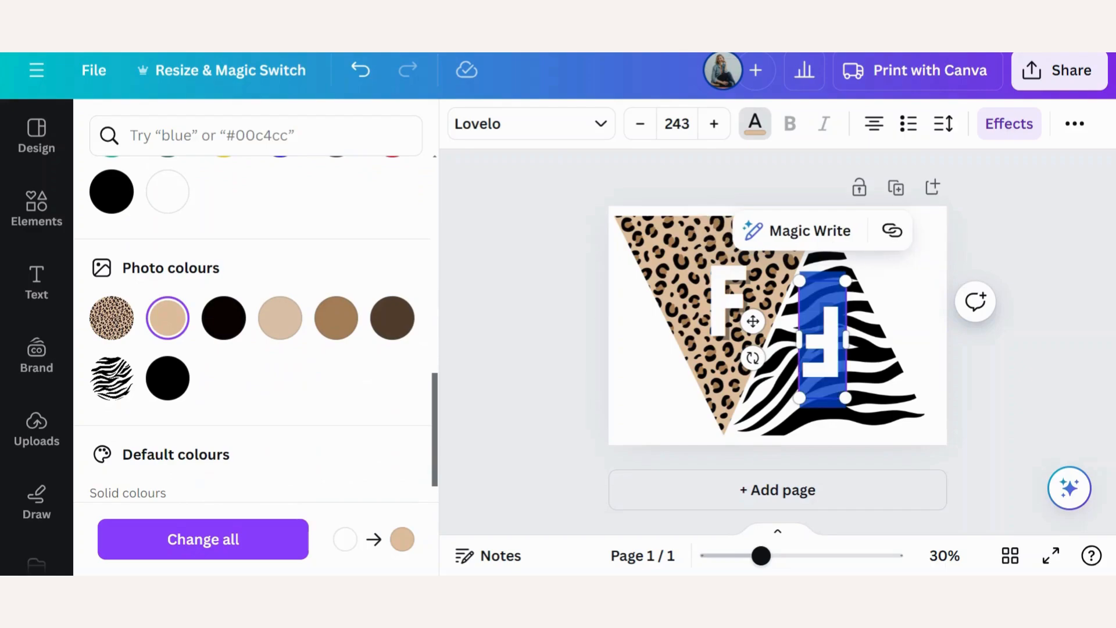
{"action": "key", "text": "Escape"}
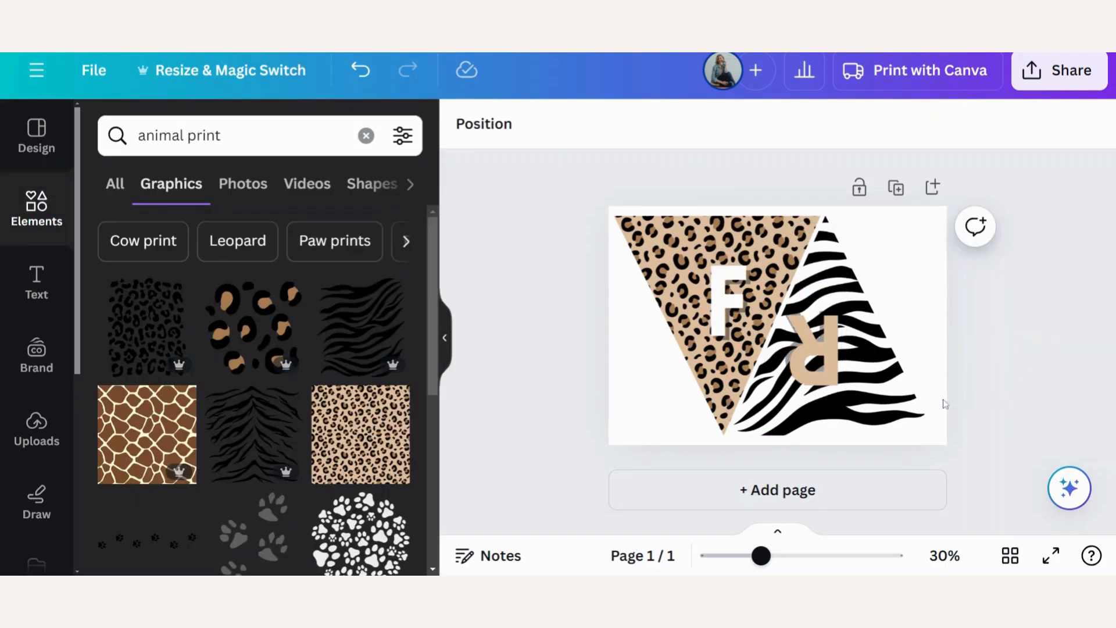
{"action": "left_click", "coordinate": [816, 373]}
{"action": "key", "text": "Right"}
{"action": "key", "text": "Right"}
{"action": "key", "text": "Right"}
{"action": "key", "text": "Right"}
{"action": "key", "text": "Right"}
{"action": "key", "text": "Right"}
{"action": "key", "text": "Right"}
{"action": "key", "text": "Right"}
{"action": "key", "text": "Right"}
{"action": "key", "text": "Right"}
{"action": "key", "text": "Right"}
{"action": "key", "text": "Right"}
{"action": "key", "text": "Right"}
{"action": "key", "text": "Right"}
{"action": "key", "text": "Right"}
{"action": "key", "text": "Right"}
{"action": "key", "text": "Right"}
{"action": "key", "text": "Right"}
{"action": "key", "text": "Right"}
{"action": "key", "text": "Right"}
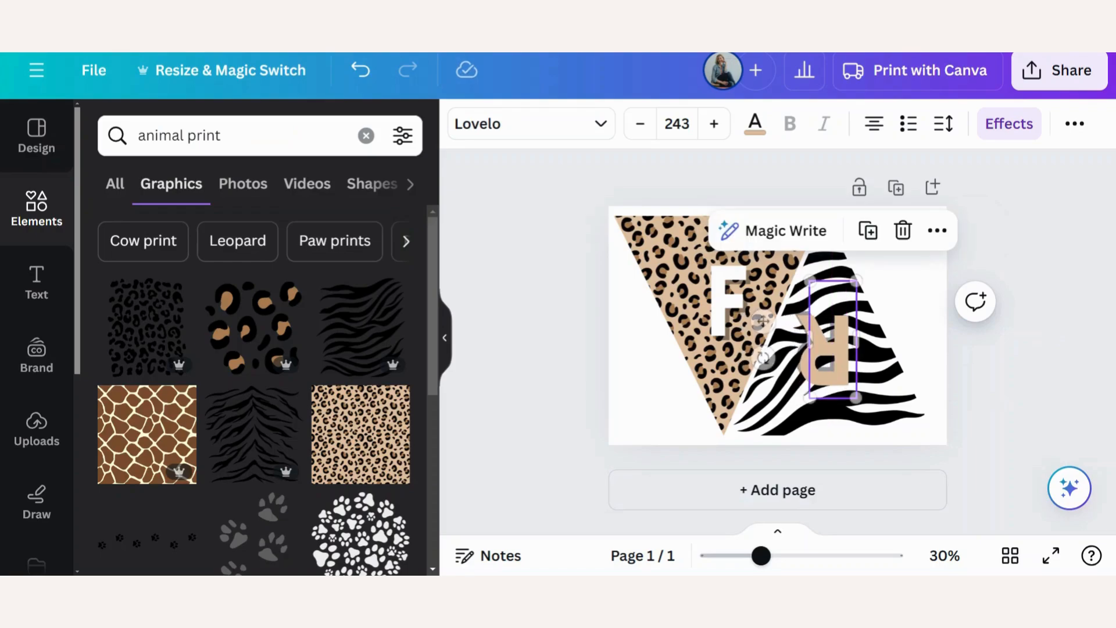
{"action": "left_click", "coordinate": [1082, 263]}
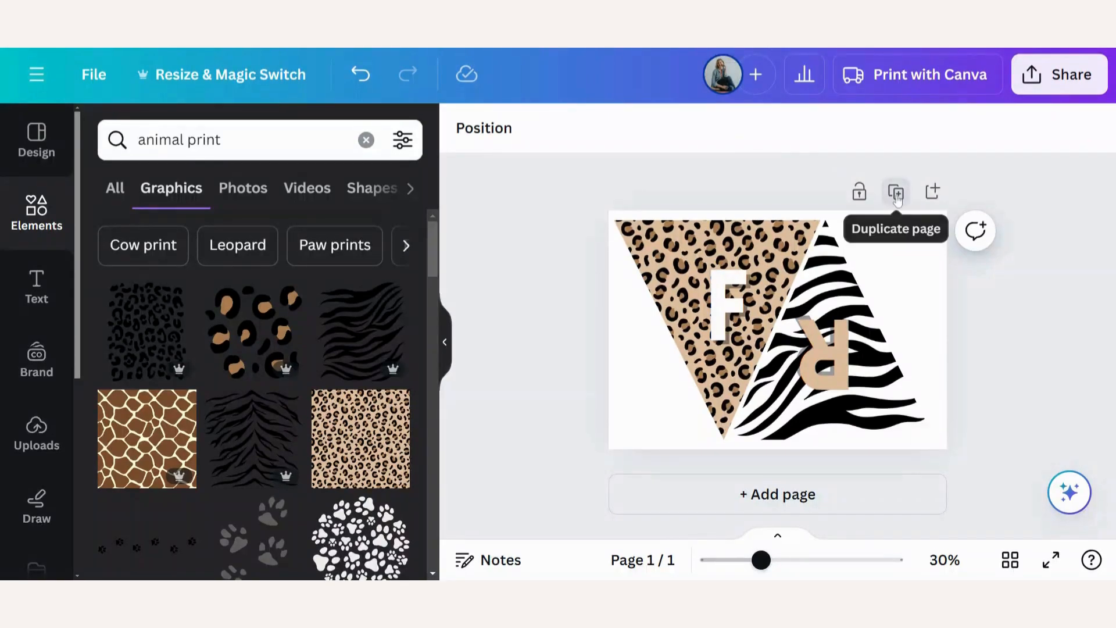
- Duplicate the page for the next pair of letters and show all pages of the design in grid view
{"action": "left_click", "coordinate": [896, 193]}
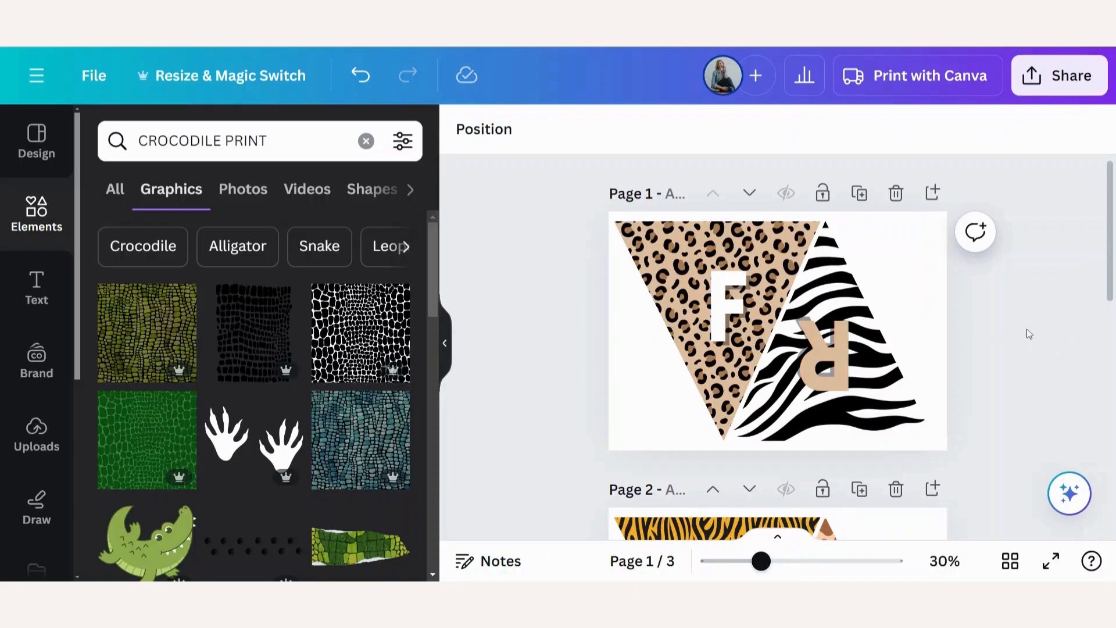
{"action": "scroll", "coordinate": [1026, 336], "scroll_direction": "down", "scroll_amount": 3}
{"action": "scroll", "coordinate": [1024, 337], "scroll_direction": "up", "scroll_amount": 3}
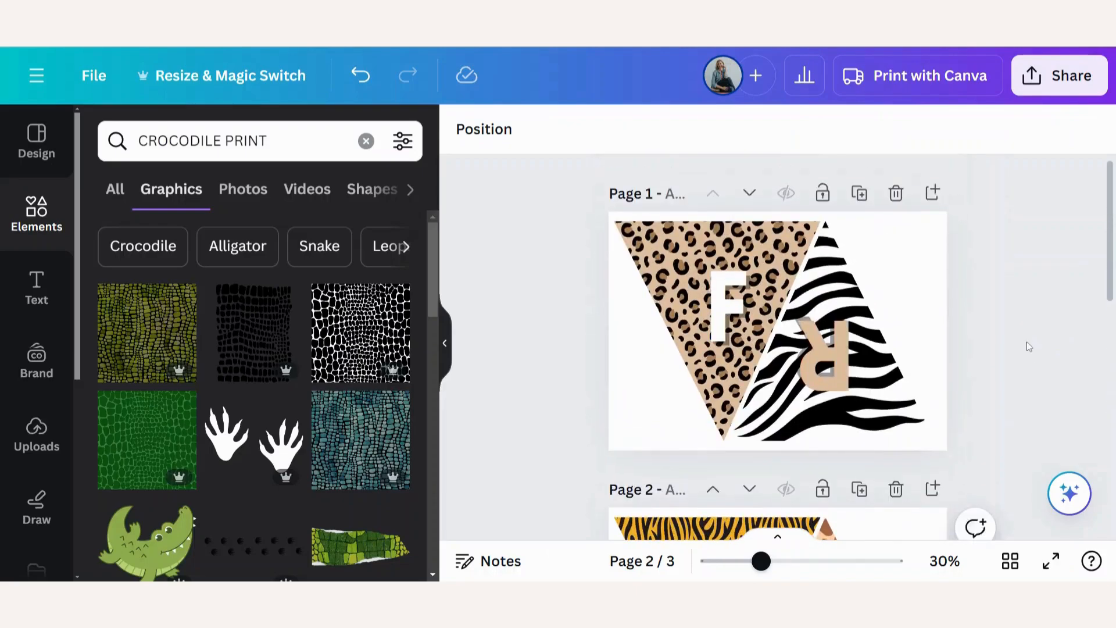
{"action": "left_click", "coordinate": [1011, 570]}
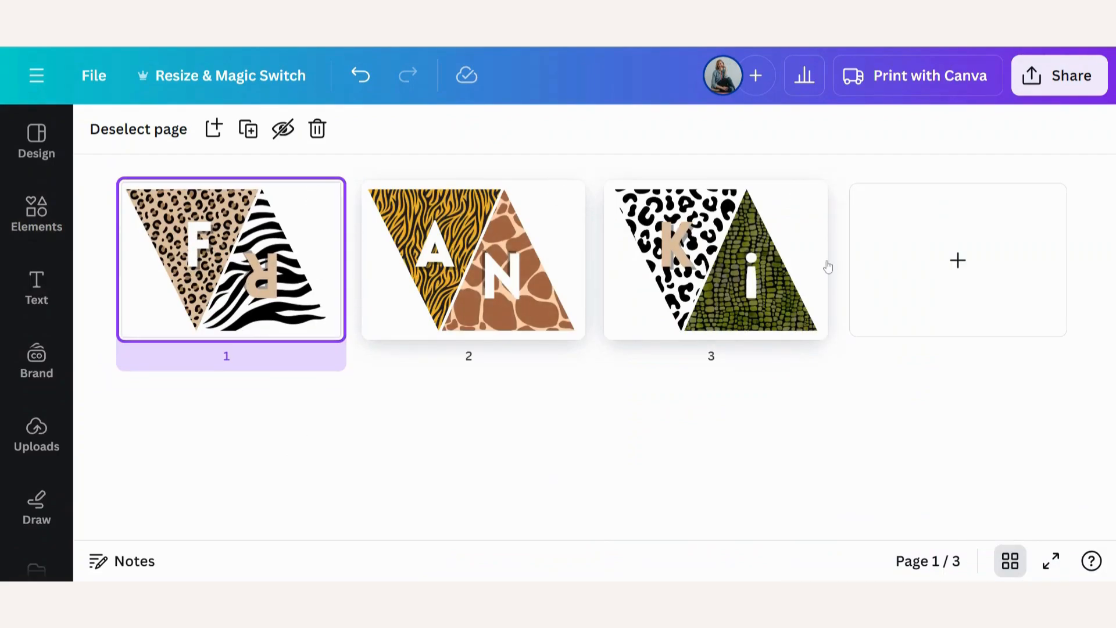
- Download the design as a PDF Print file
{"action": "left_click", "coordinate": [1072, 76]}
{"action": "scroll", "coordinate": [907, 324], "scroll_direction": "down", "scroll_amount": 5}
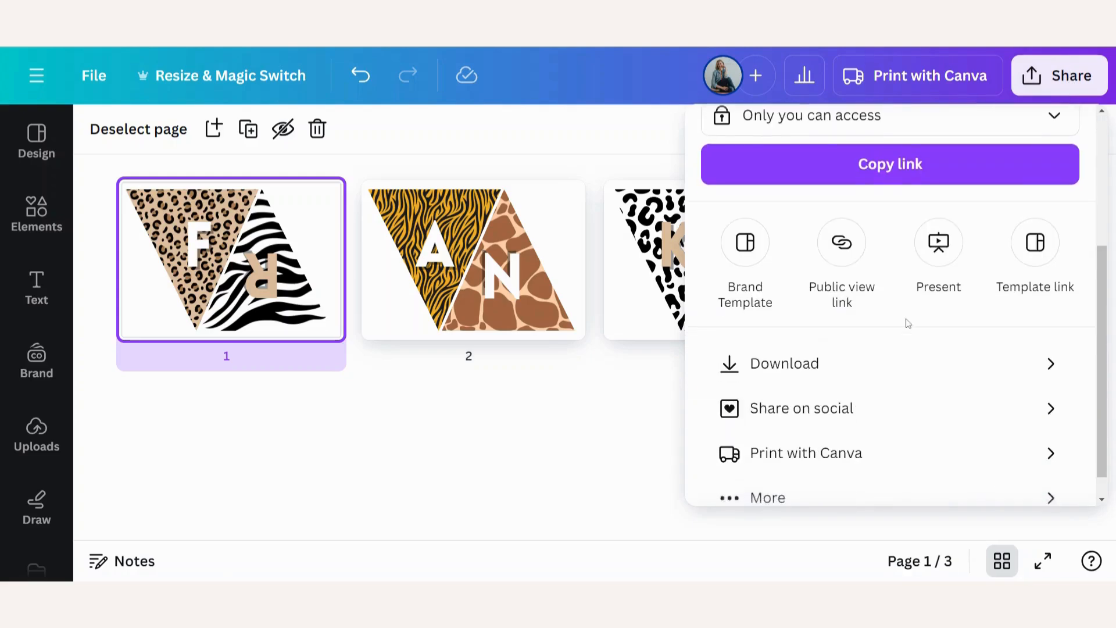
{"action": "left_click", "coordinate": [833, 345]}
{"action": "left_click", "coordinate": [908, 227]}
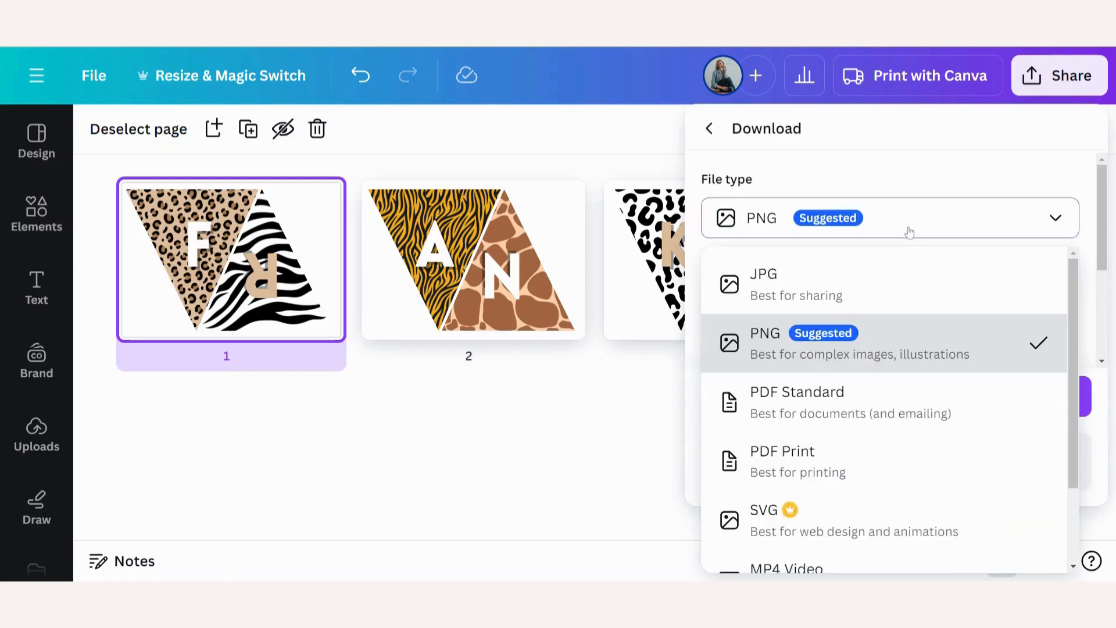
{"action": "scroll", "coordinate": [861, 355], "scroll_direction": "down", "scroll_amount": 2}
{"action": "left_click", "coordinate": [779, 365]}
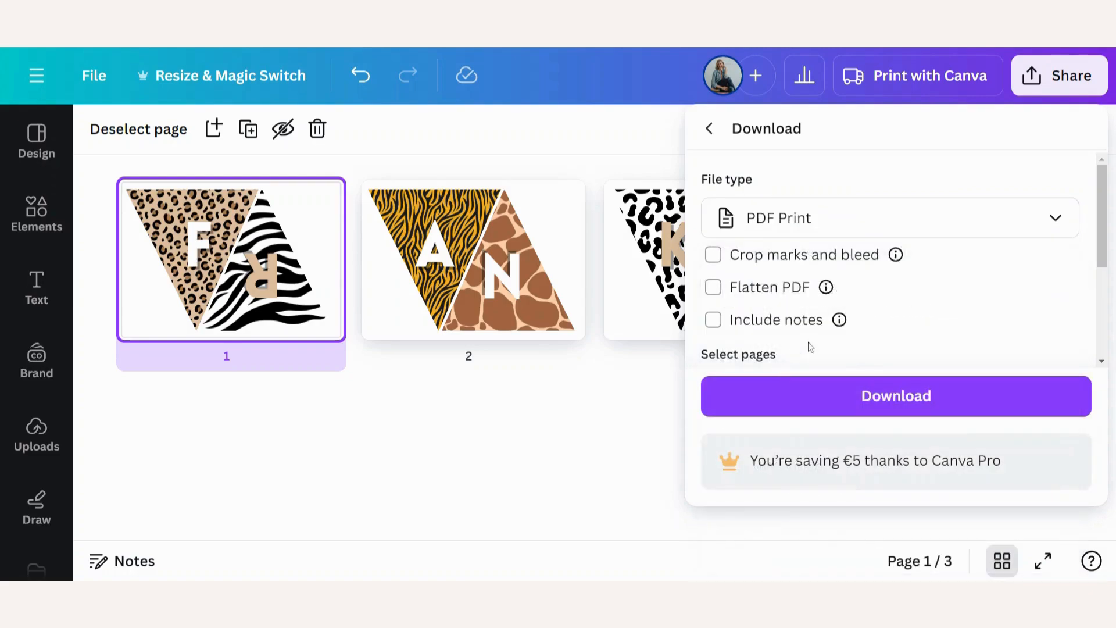
{"action": "scroll", "coordinate": [840, 367], "scroll_direction": "down", "scroll_amount": 1}
{"action": "left_click", "coordinate": [844, 400]}
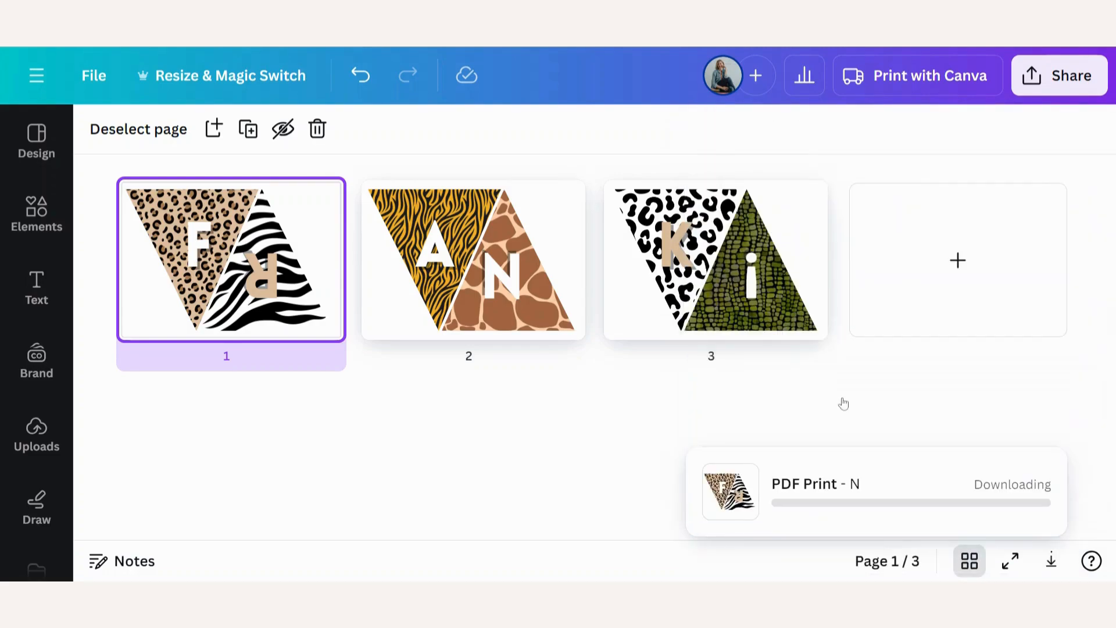